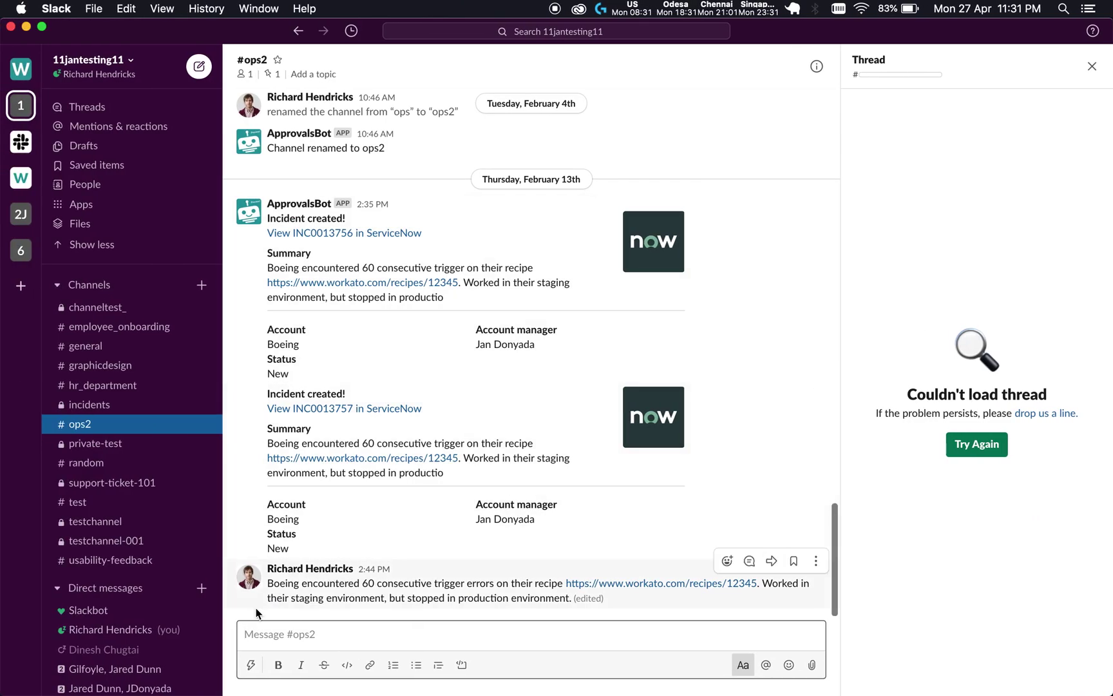
Browse the global shortcuts available from the #ops2 message composer, including those of ApprovalsBot v2, and close the list.
{"action": "left_click", "coordinate": [250, 665]}
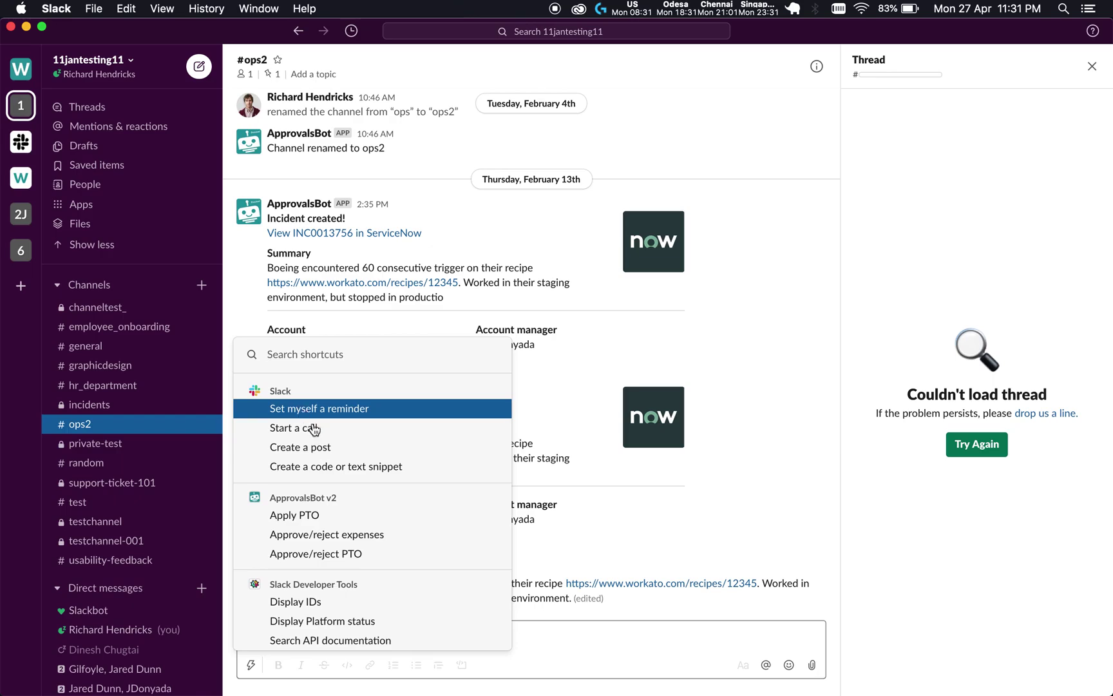
{"action": "scroll", "coordinate": [340, 439], "scroll_direction": "down", "scroll_amount": 1}
{"action": "scroll", "coordinate": [339, 440], "scroll_direction": "down", "scroll_amount": 1}
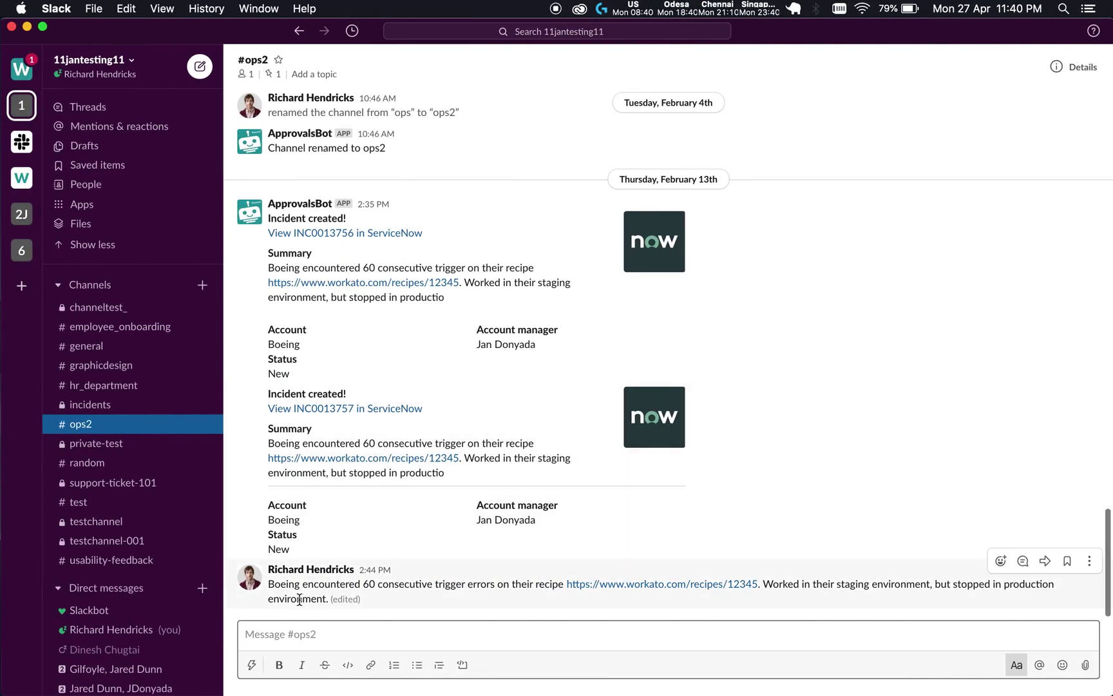
{"action": "left_click", "coordinate": [251, 664]}
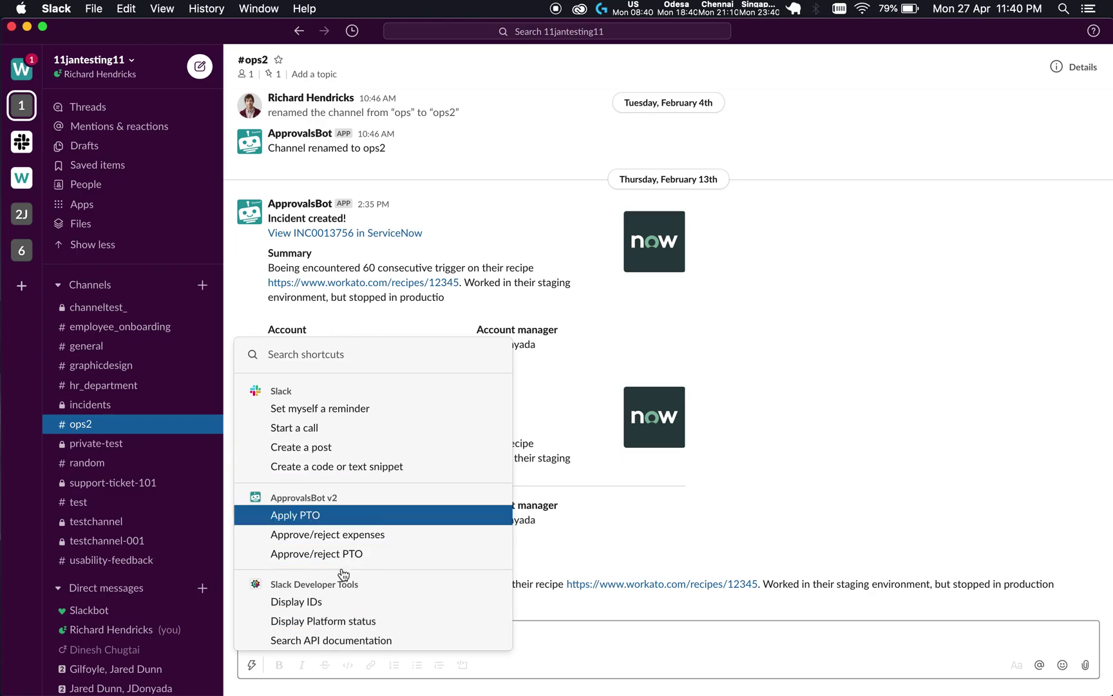
{"action": "key", "text": "Escape"}
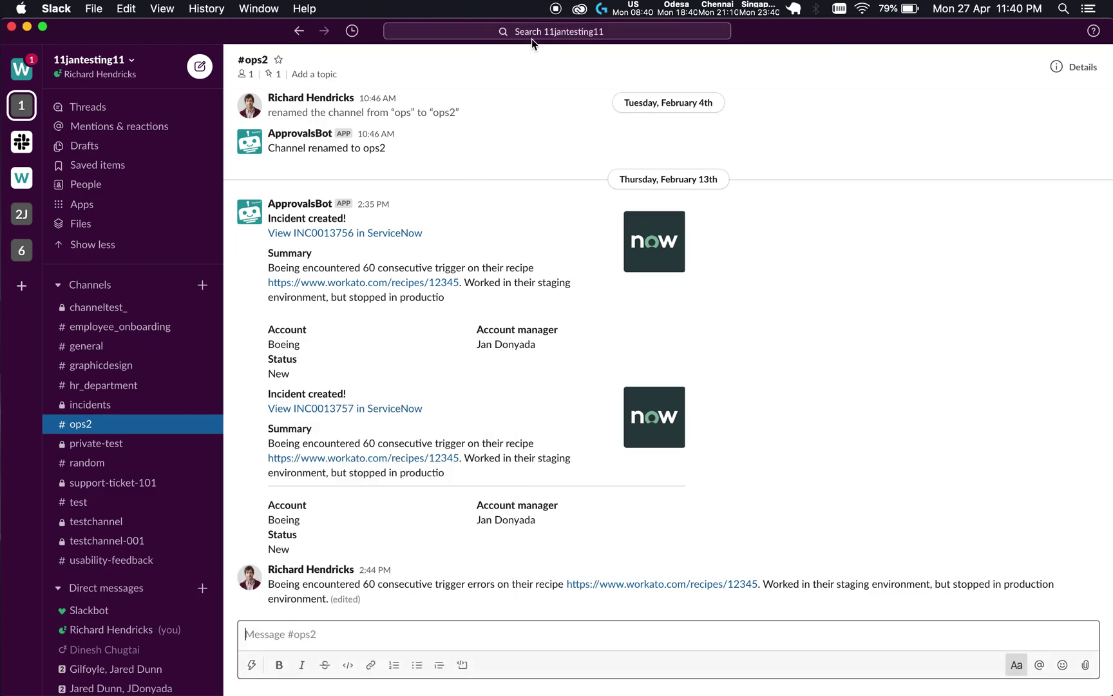
Search the workspace for "apply pto" to find the matching shortcuts, and leave the search.
{"action": "left_click", "coordinate": [532, 38]}
{"action": "type", "text": "apply pto"}
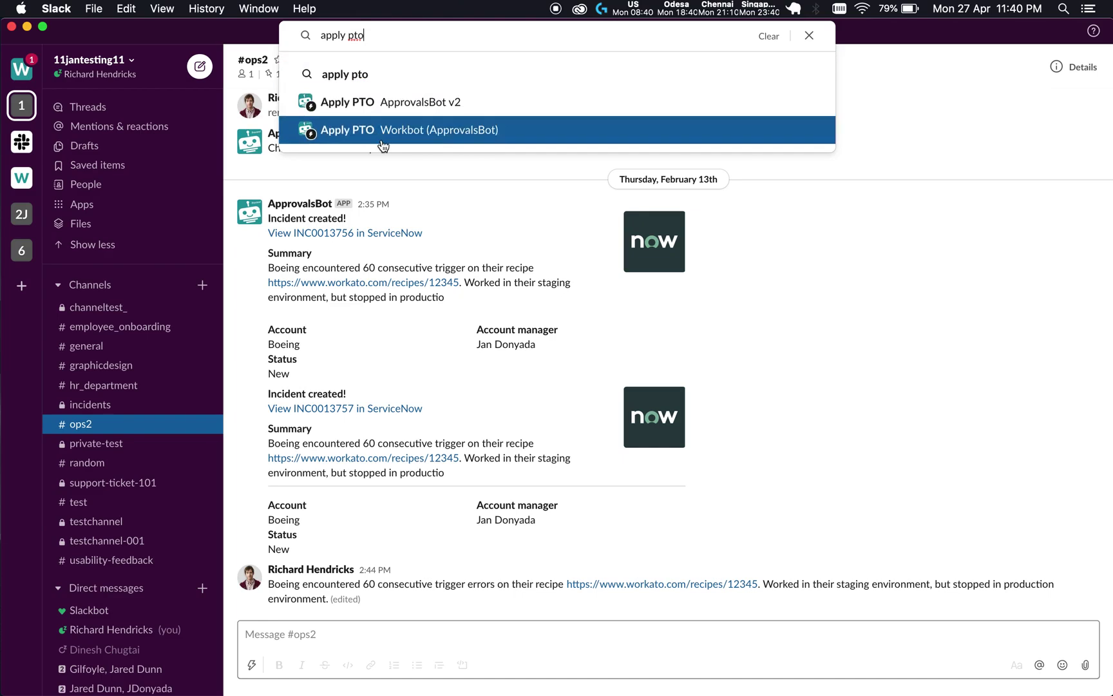
{"action": "left_click", "coordinate": [814, 309]}
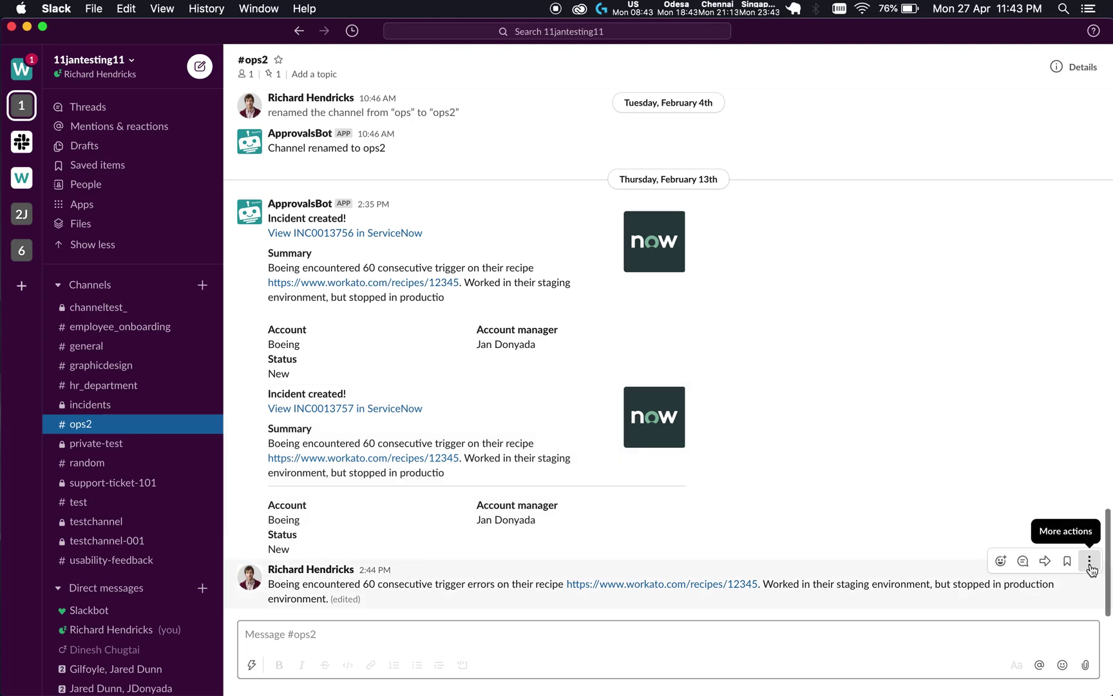
Show the additional actions available for the last message in #ops2.
{"action": "left_click", "coordinate": [1090, 565]}
{"action": "mouse_move", "coordinate": [977, 548]}
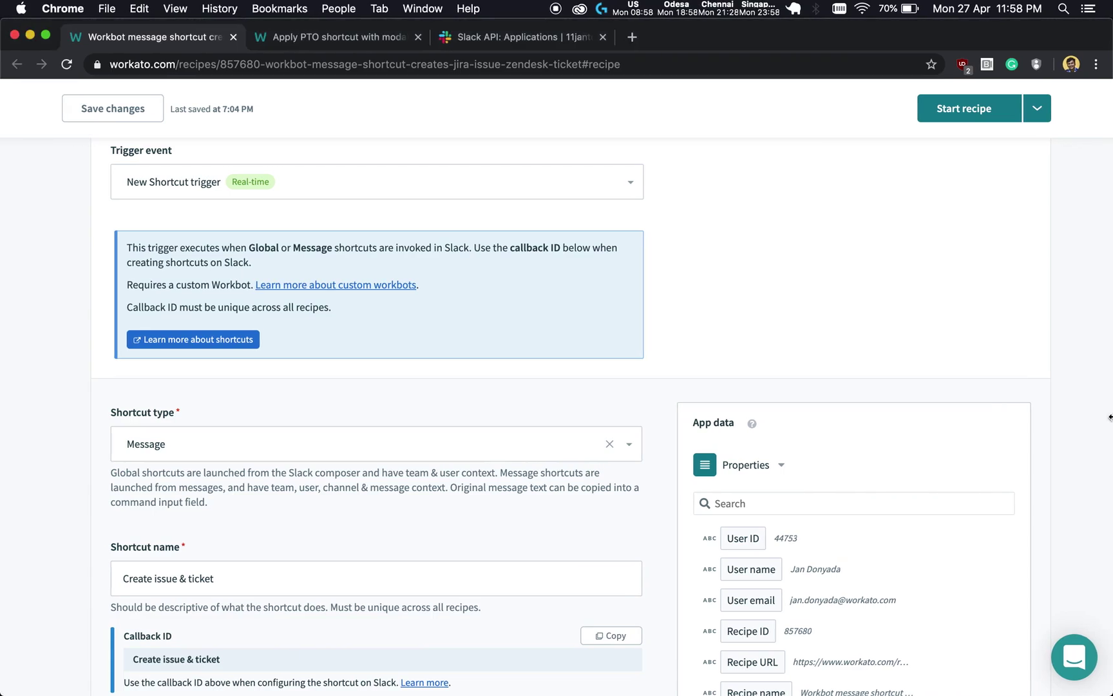
In Workato, set the "Create issue & ticket" trigger's shortcut type to Global and review the shortcut name and callback ID.
{"action": "left_click", "coordinate": [403, 445]}
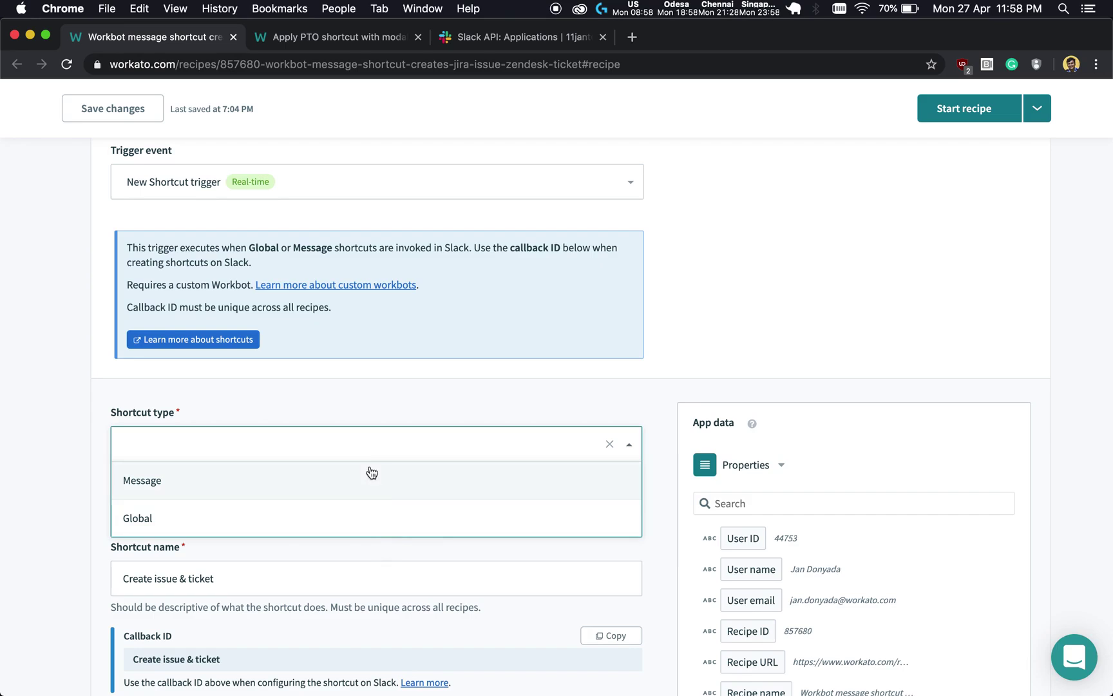
{"action": "key", "text": "Return"}
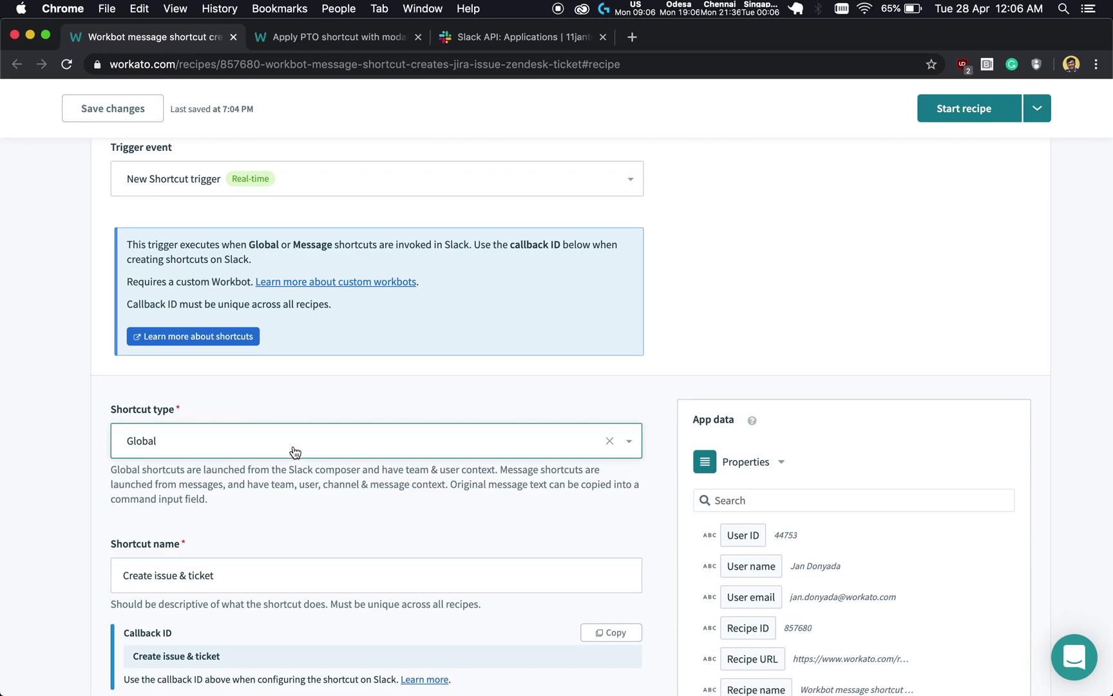
{"action": "left_click", "coordinate": [251, 455]}
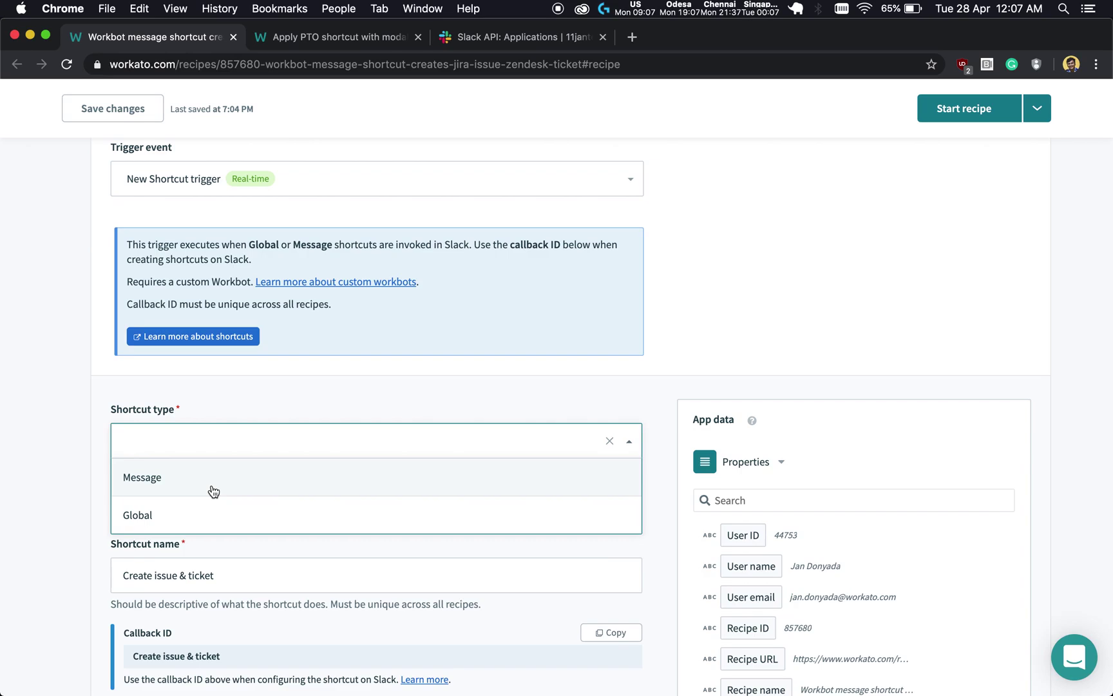
{"action": "left_click", "coordinate": [240, 515]}
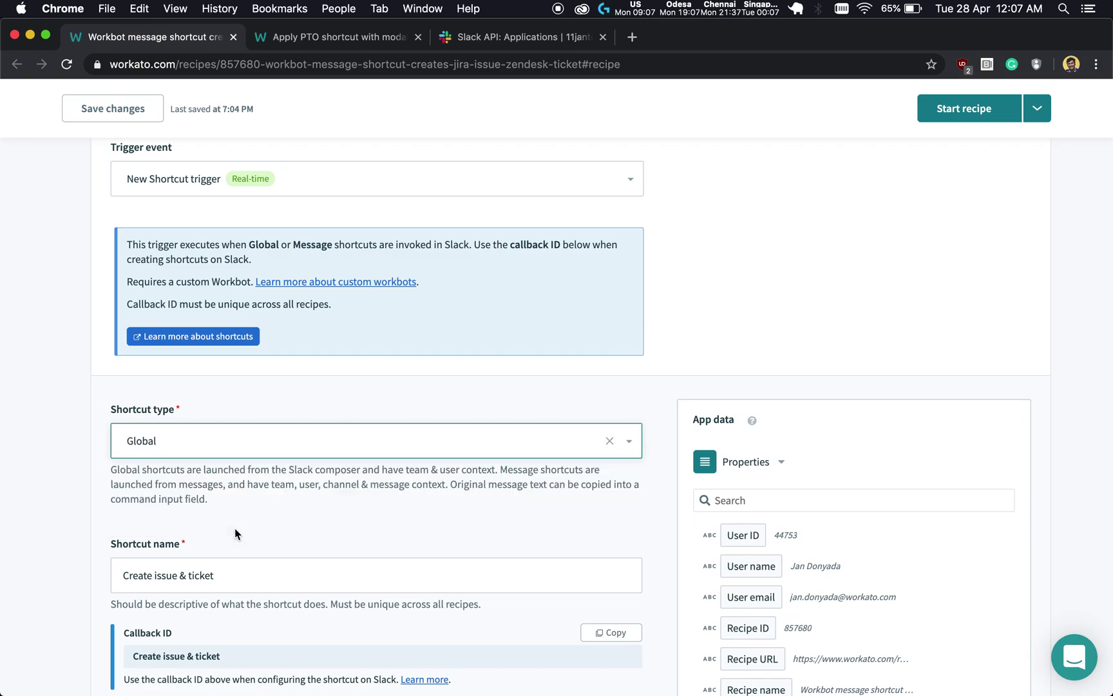
{"action": "scroll", "coordinate": [299, 473], "scroll_direction": "down", "scroll_amount": 1}
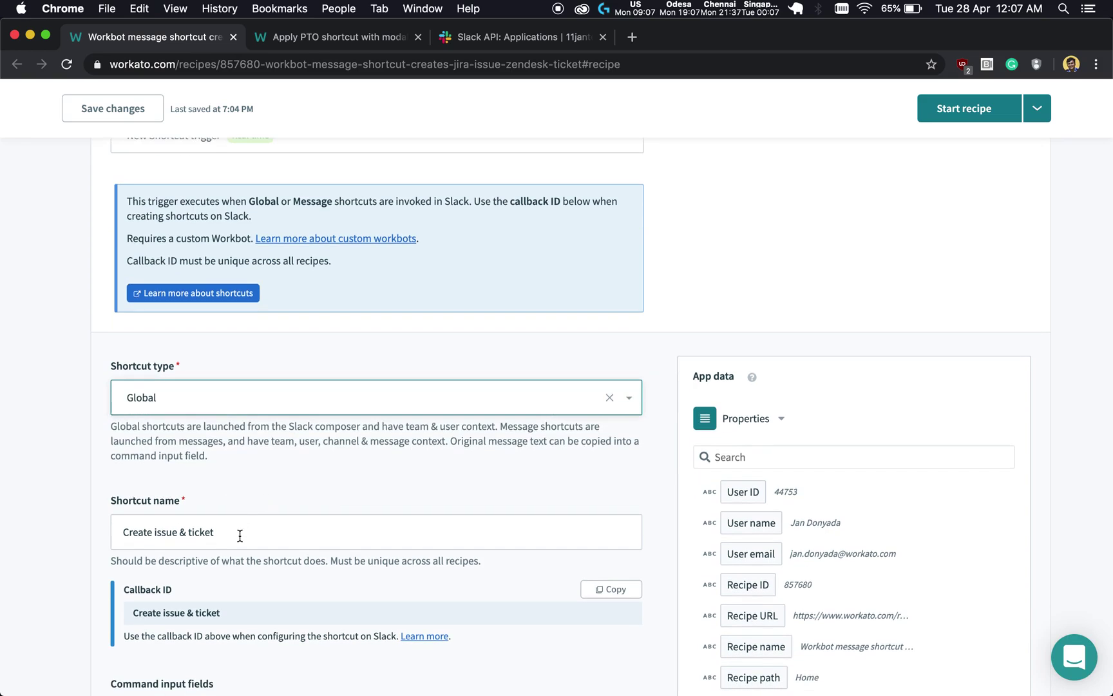
{"action": "scroll", "coordinate": [239, 536], "scroll_direction": "down", "scroll_amount": 1}
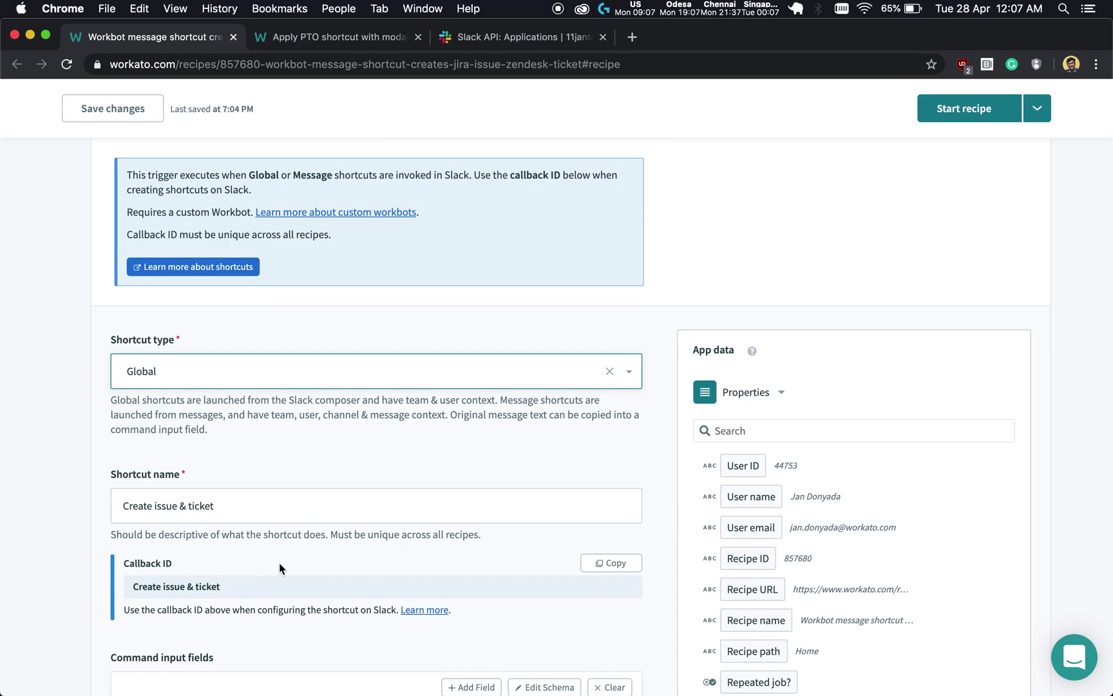
{"action": "scroll", "coordinate": [281, 567], "scroll_direction": "down", "scroll_amount": 4}
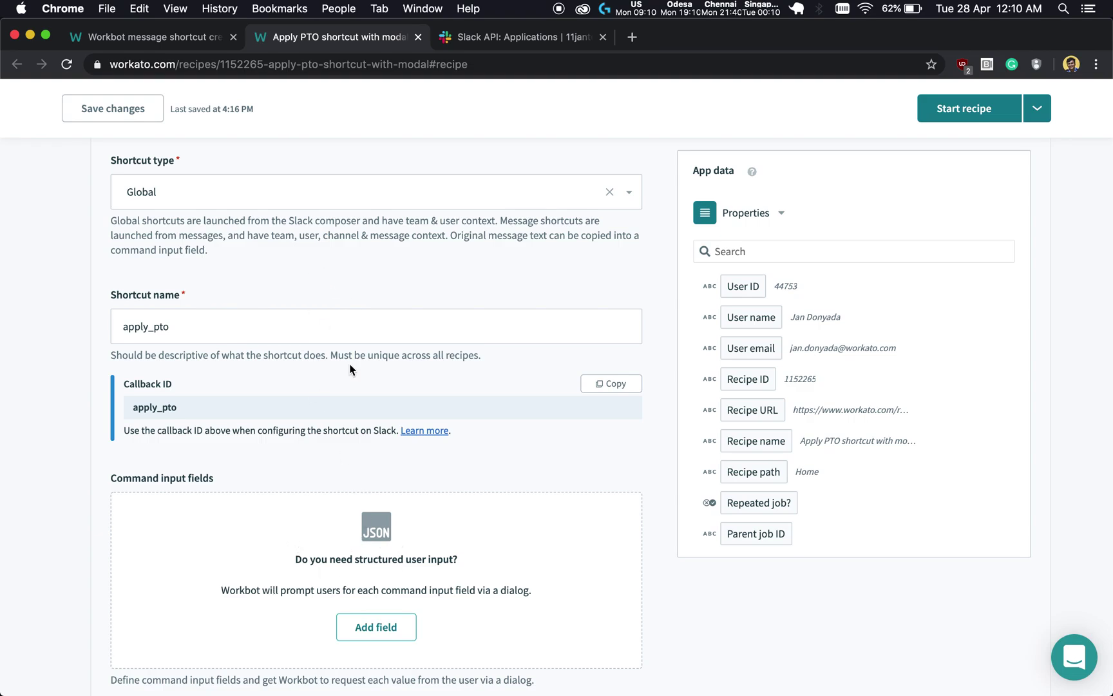
Open the modal view action of the Apply PTO recipe and examine its modal action type, trigger ID and view settings.
{"action": "scroll", "coordinate": [326, 301], "scroll_direction": "up", "scroll_amount": 5}
{"action": "scroll", "coordinate": [316, 207], "scroll_direction": "up", "scroll_amount": 3}
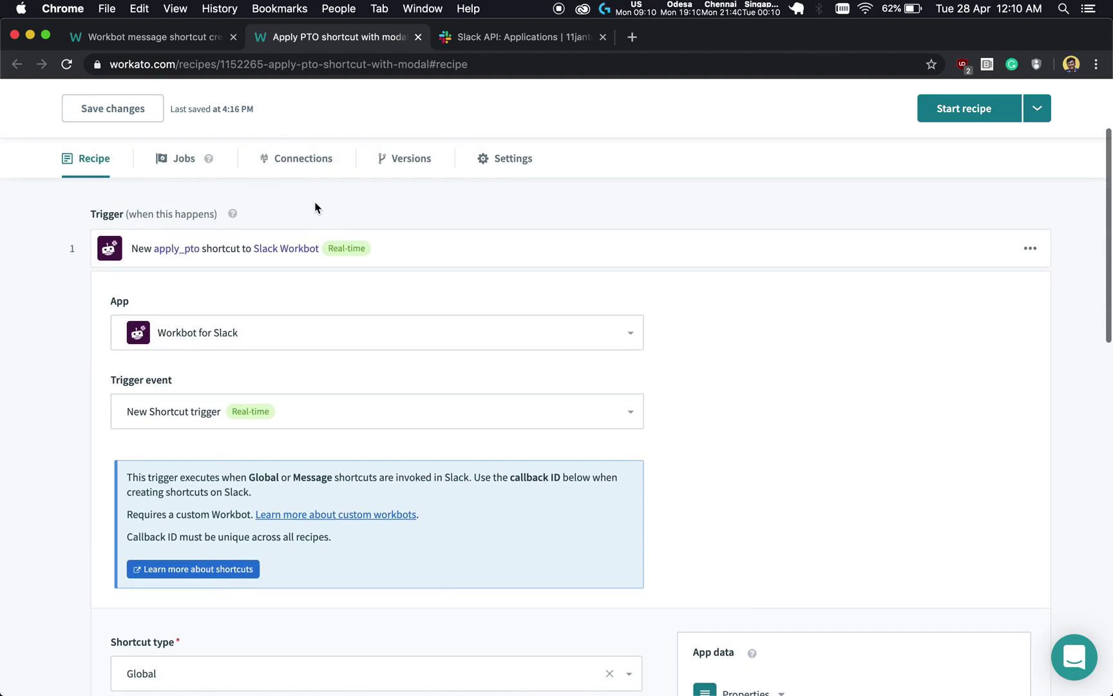
{"action": "left_click", "coordinate": [306, 239]}
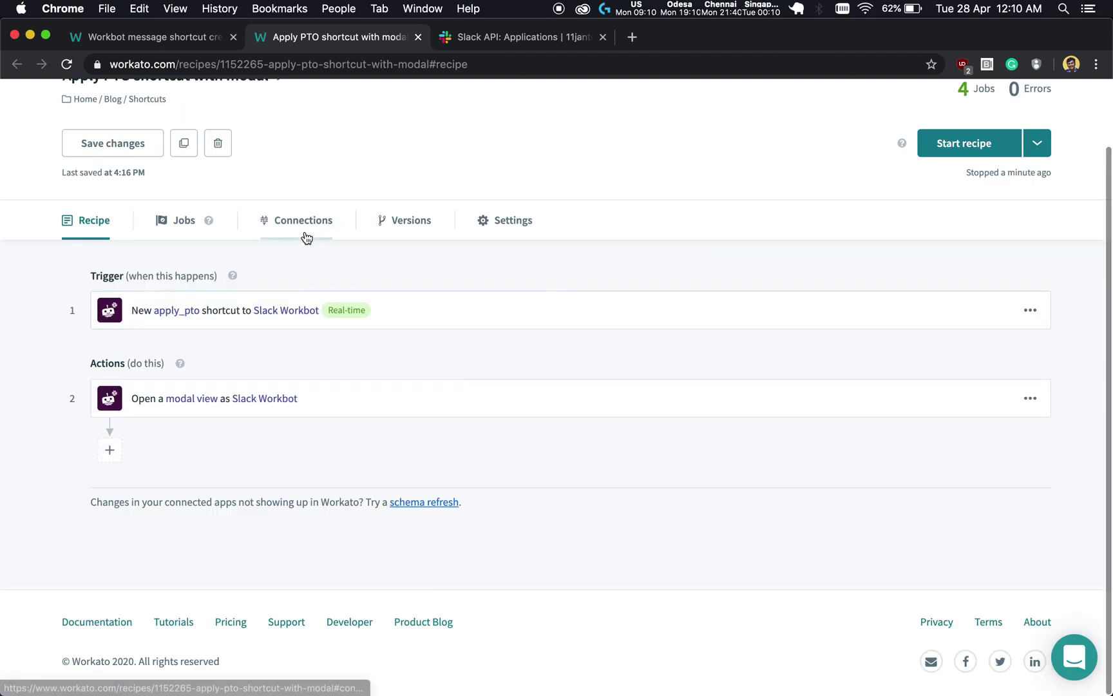
{"action": "left_click", "coordinate": [202, 416]}
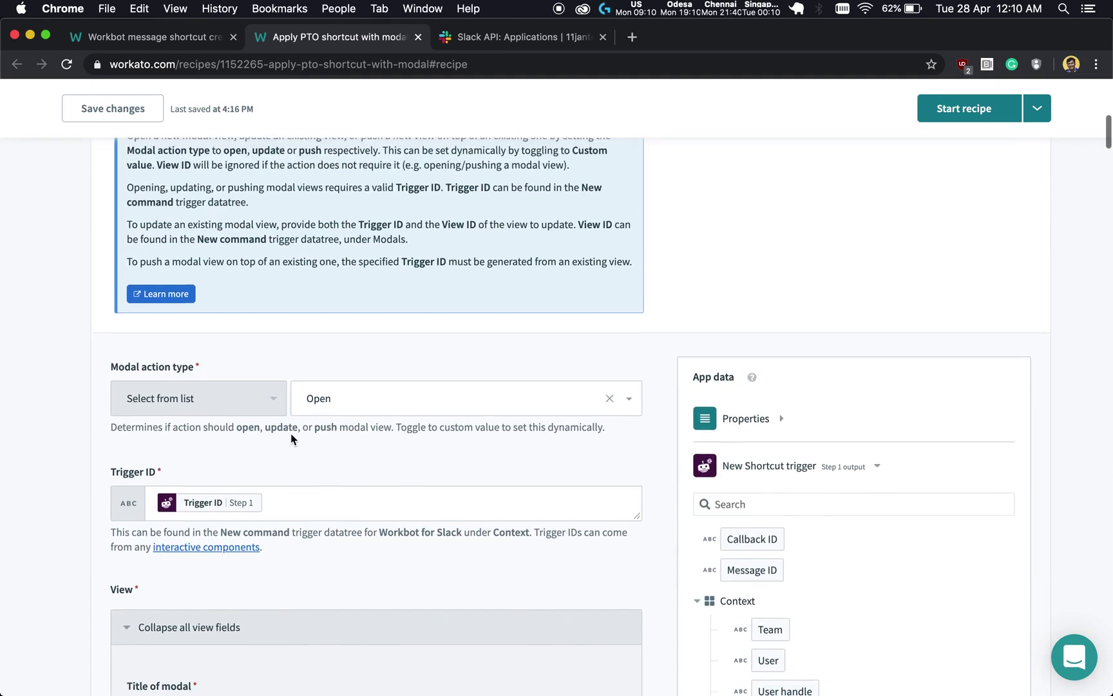
{"action": "scroll", "coordinate": [291, 434], "scroll_direction": "down", "scroll_amount": 5}
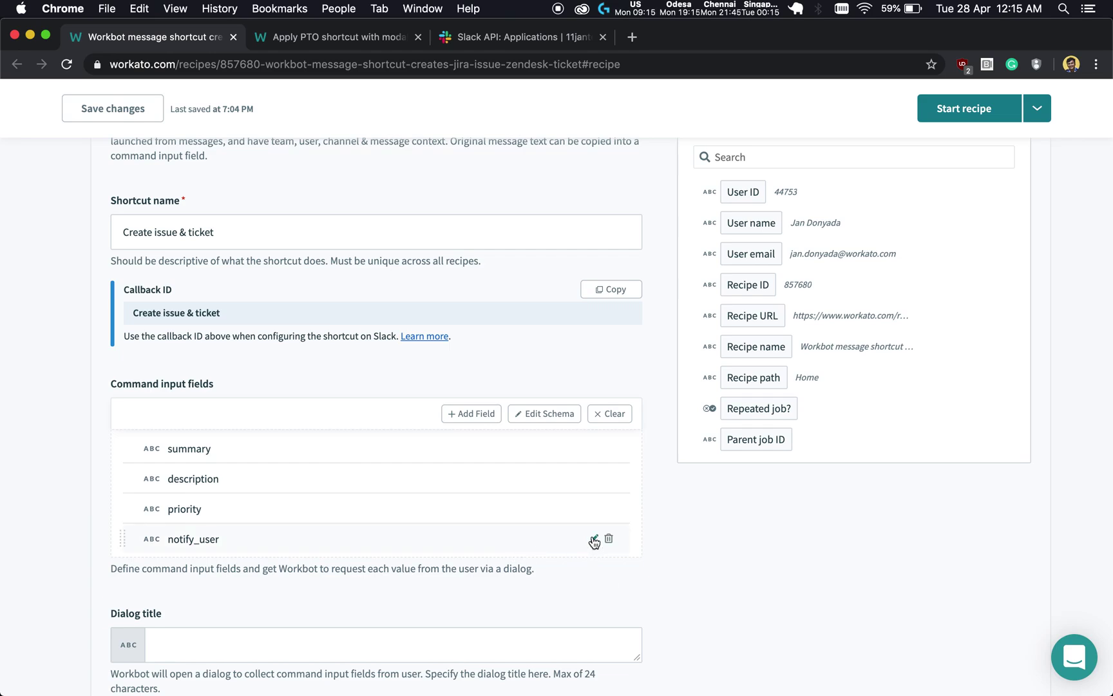
Open the notify_user command input field for editing and review the dialog control types, keeping Select.
{"action": "left_click", "coordinate": [593, 539]}
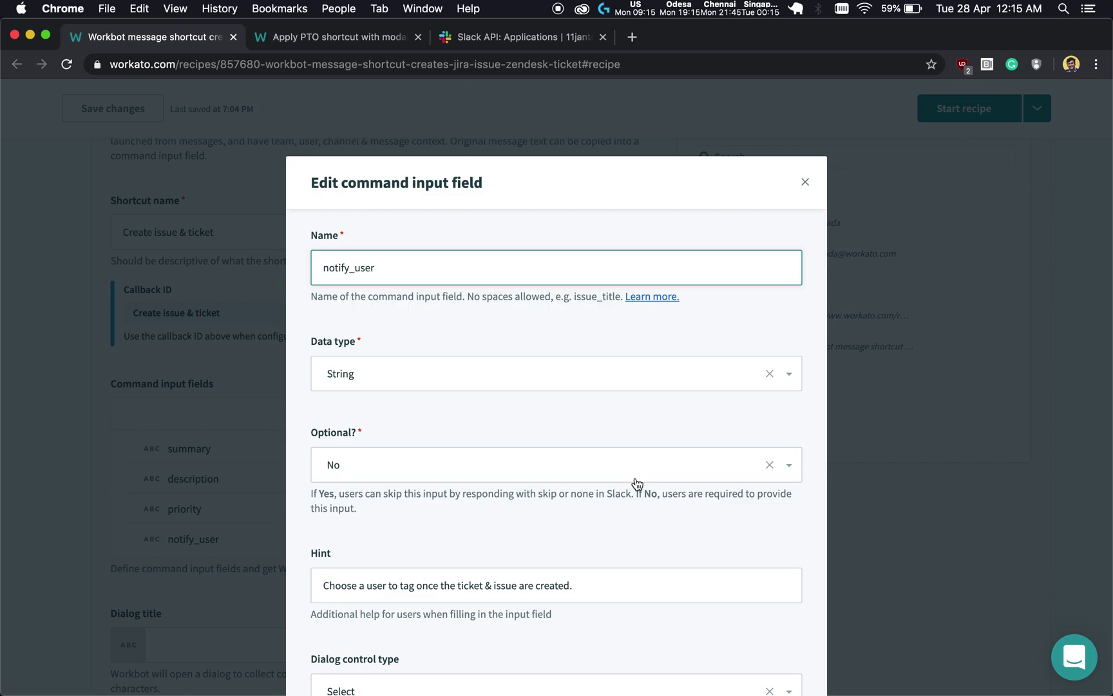
{"action": "scroll", "coordinate": [650, 527], "scroll_direction": "down", "scroll_amount": 3}
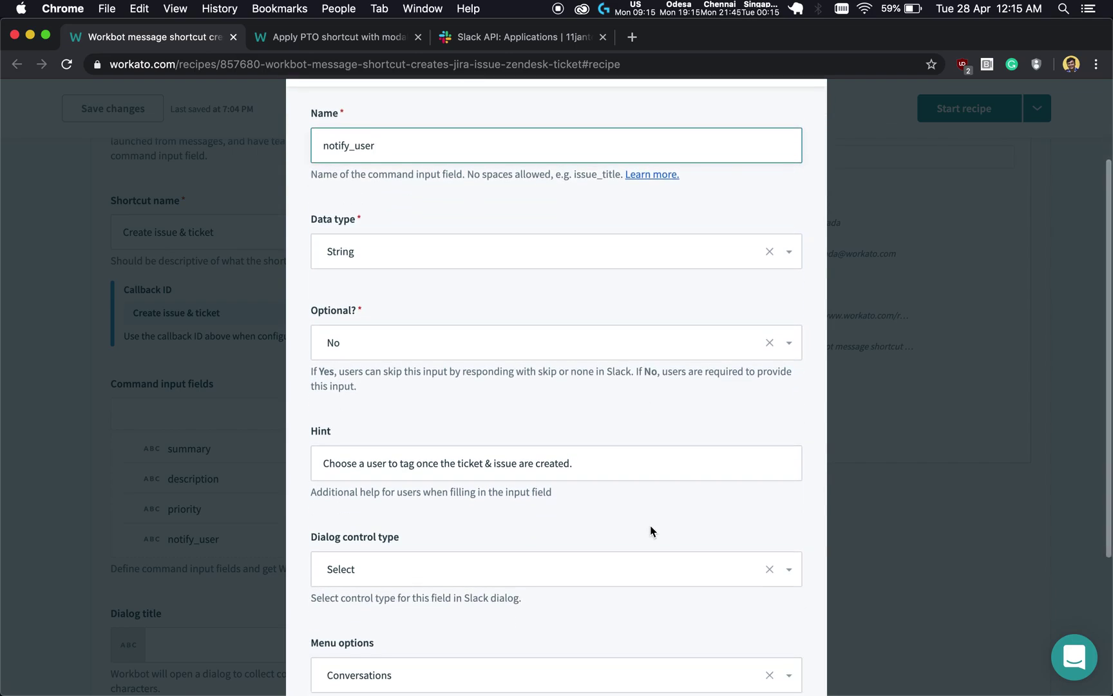
{"action": "left_click", "coordinate": [522, 565]}
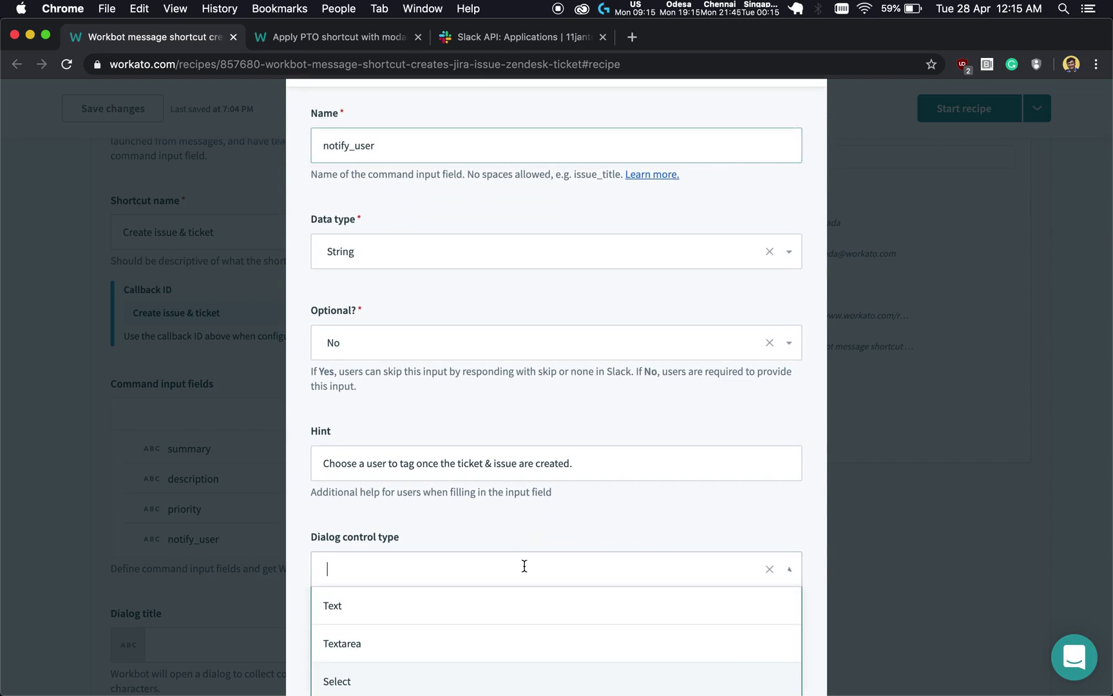
{"action": "scroll", "coordinate": [426, 604], "scroll_direction": "down", "scroll_amount": 2}
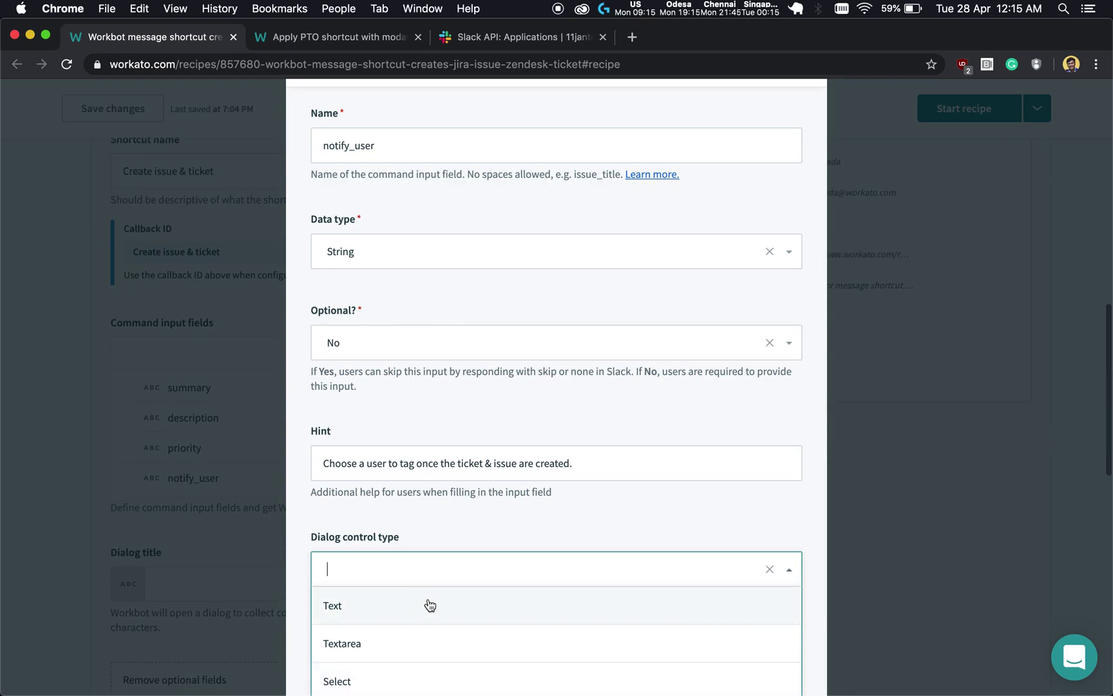
{"action": "scroll", "coordinate": [437, 506], "scroll_direction": "down", "scroll_amount": 3}
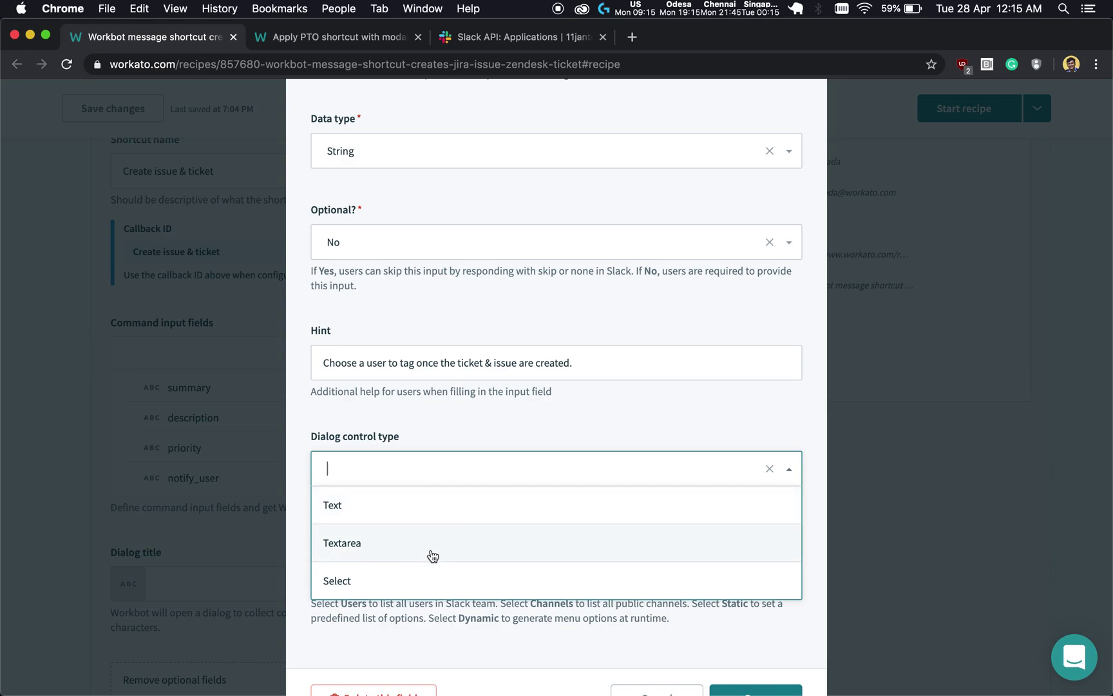
{"action": "left_click", "coordinate": [402, 585]}
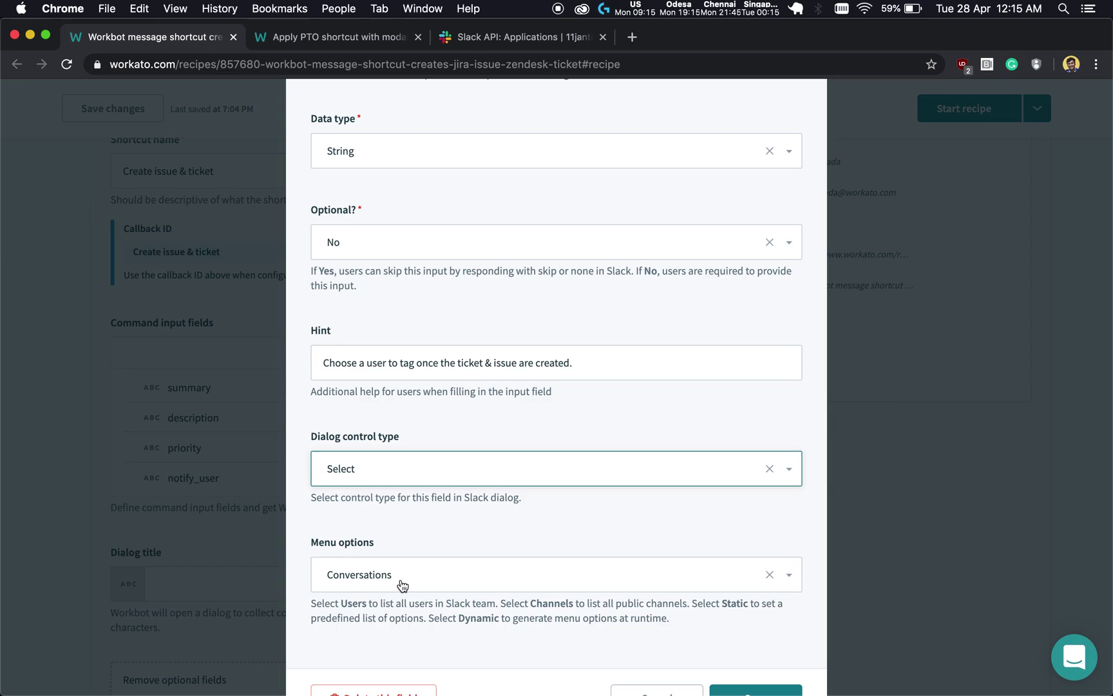
Review the menu options for notify_user, keep Conversations, and close the field editor without saving.
{"action": "scroll", "coordinate": [435, 496], "scroll_direction": "down", "scroll_amount": 2}
{"action": "left_click", "coordinate": [407, 491]}
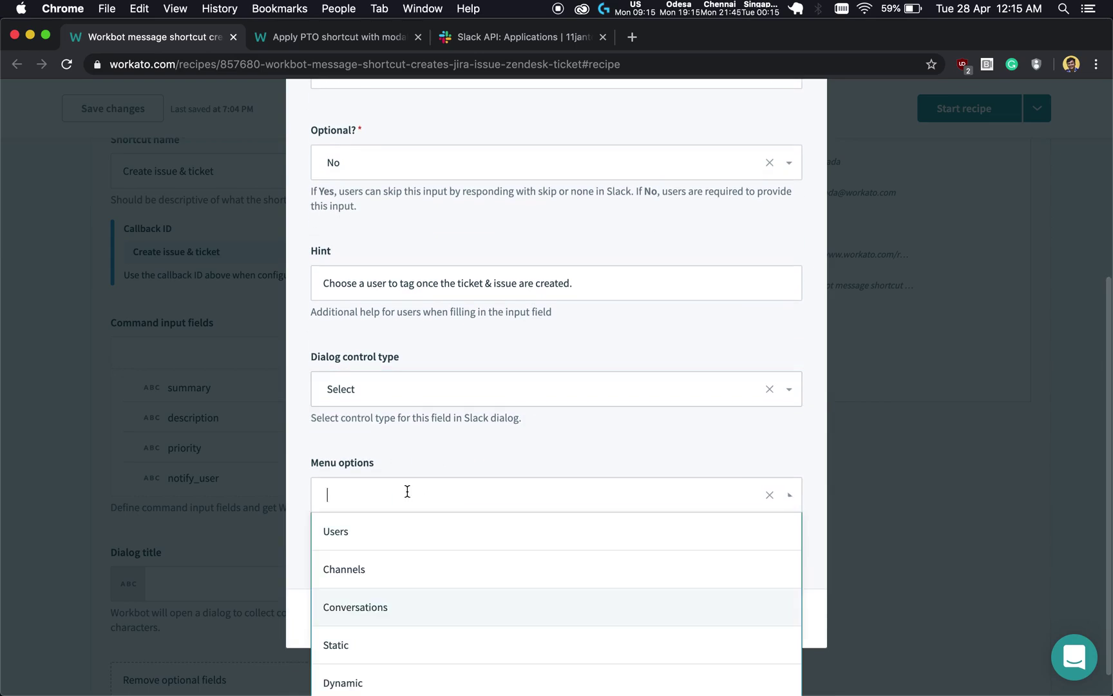
{"action": "scroll", "coordinate": [447, 429], "scroll_direction": "down", "scroll_amount": 1}
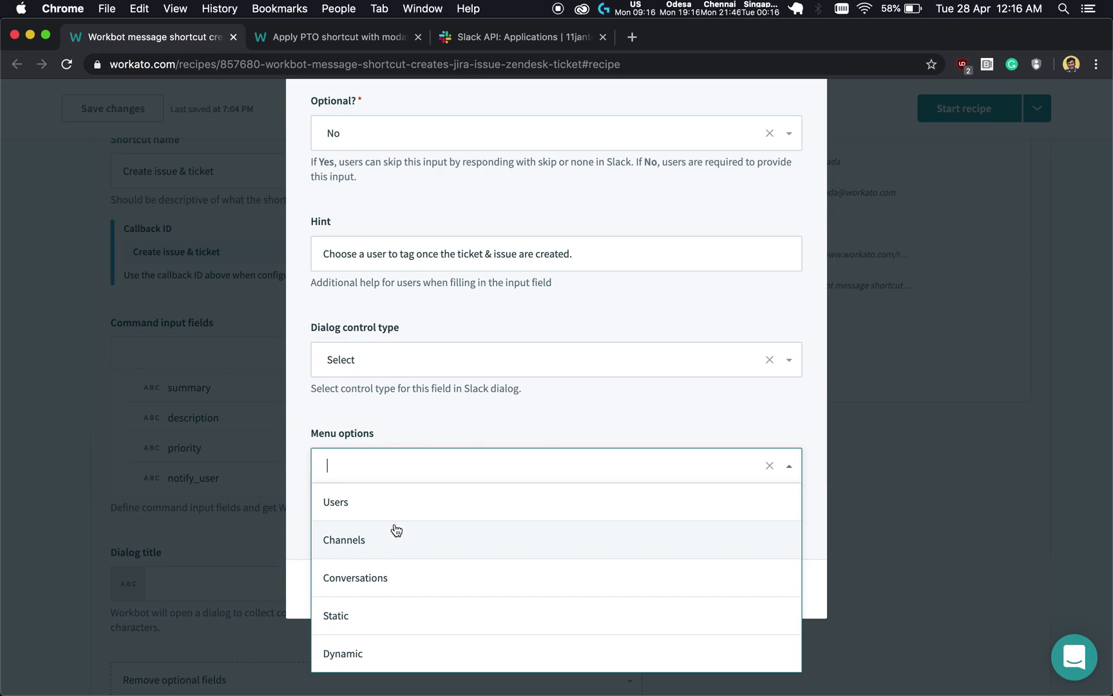
{"action": "key", "text": "Down"}
{"action": "key", "text": "Down"}
{"action": "key", "text": "Return"}
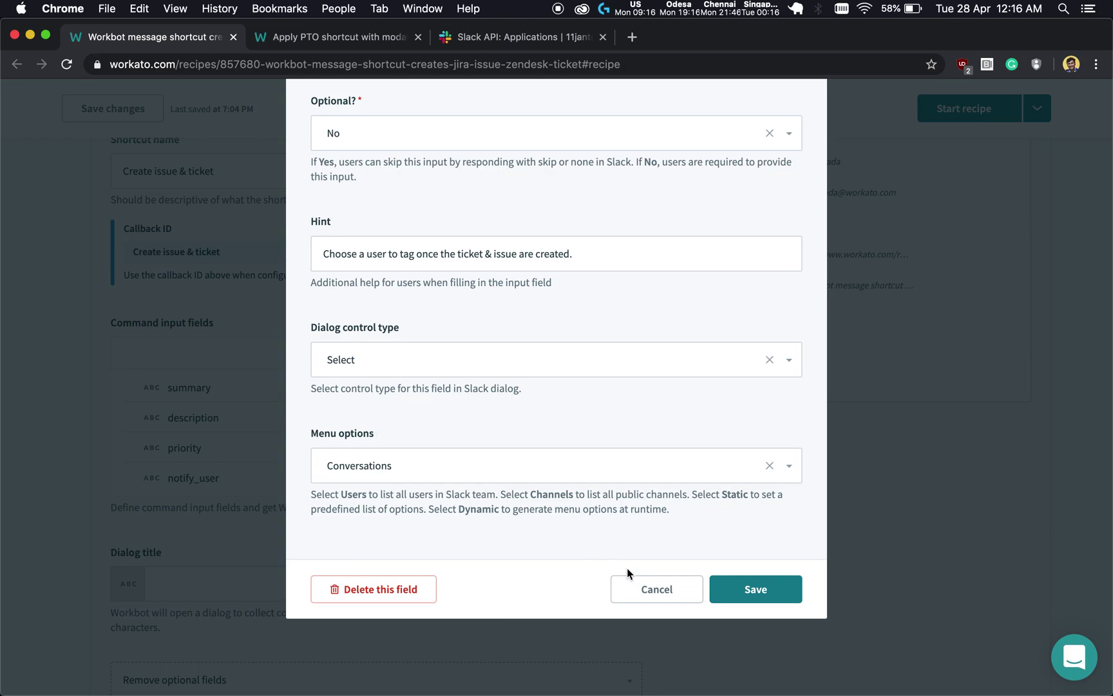
{"action": "left_click", "coordinate": [645, 588]}
Open the priority command input field for editing and examine its Static menu setting and comma-separated options.
{"action": "scroll", "coordinate": [444, 492], "scroll_direction": "down", "scroll_amount": 5}
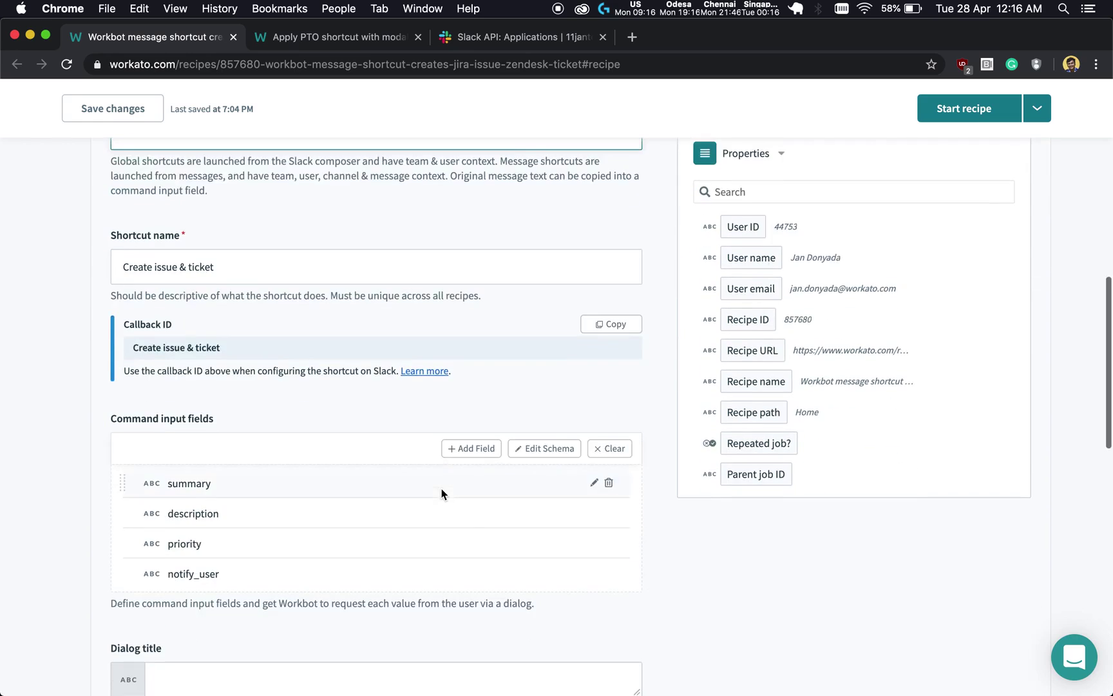
{"action": "left_click", "coordinate": [594, 543]}
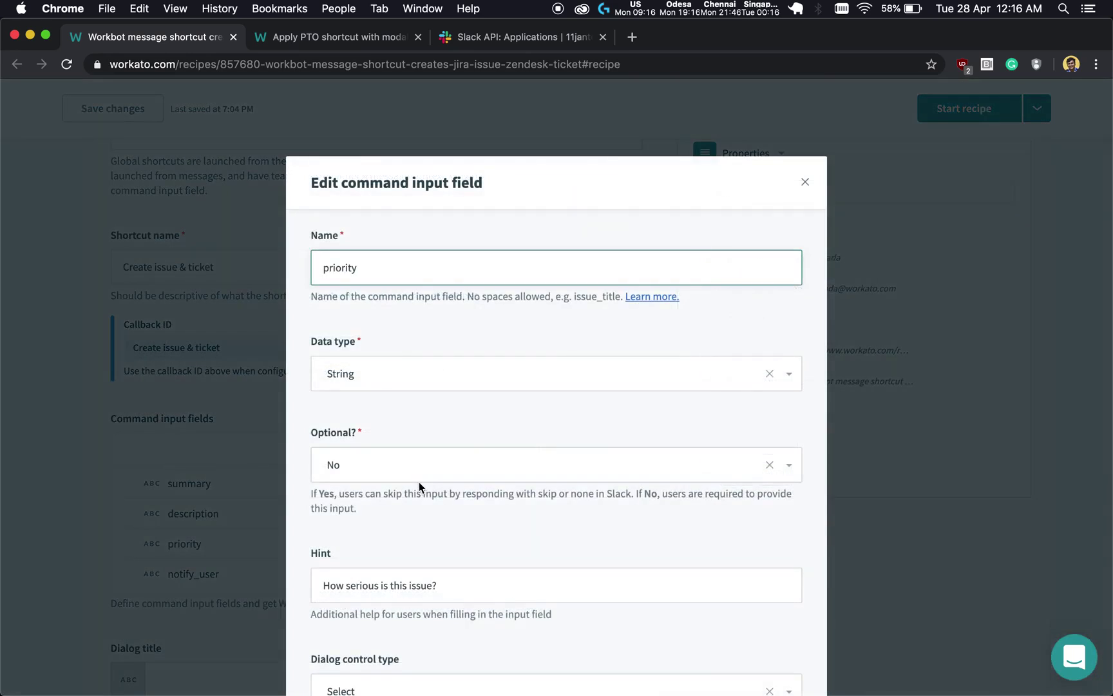
{"action": "scroll", "coordinate": [420, 487], "scroll_direction": "down", "scroll_amount": 3}
{"action": "scroll", "coordinate": [420, 488], "scroll_direction": "down", "scroll_amount": 2}
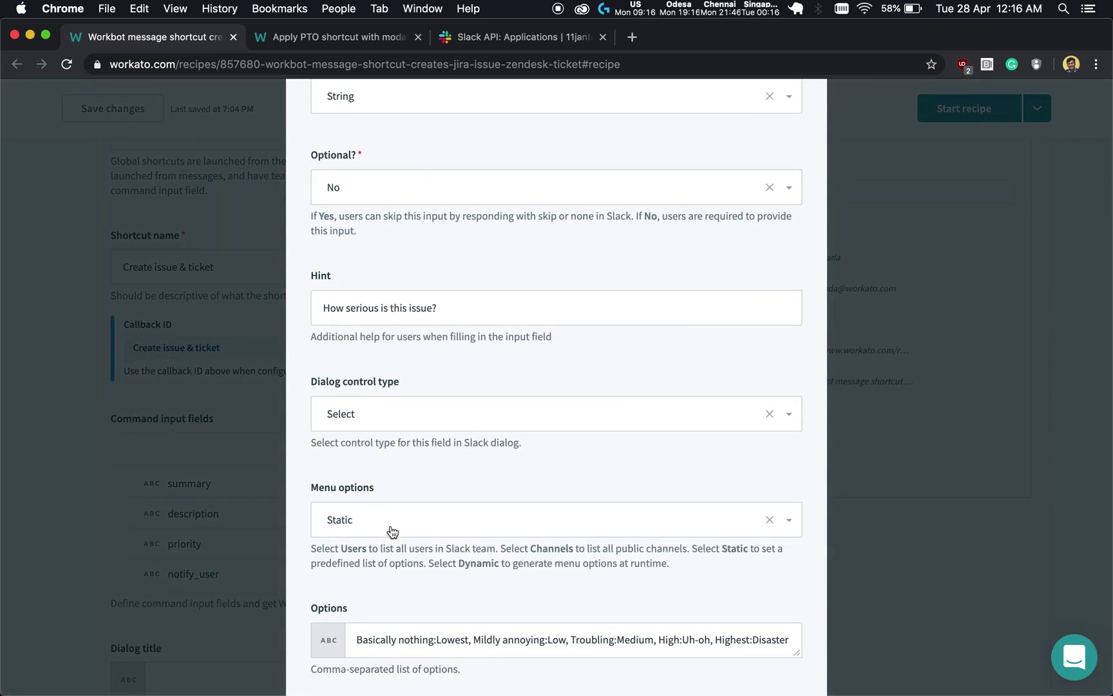
{"action": "scroll", "coordinate": [348, 518], "scroll_direction": "down", "scroll_amount": 1}
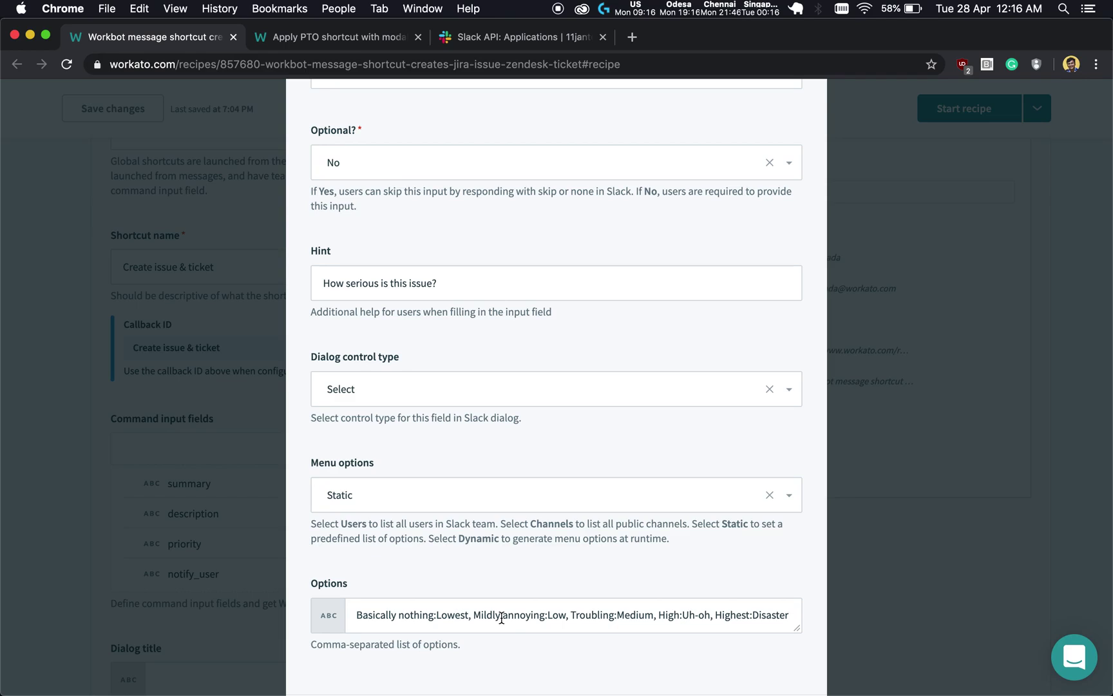
{"action": "scroll", "coordinate": [517, 615], "scroll_direction": "down", "scroll_amount": 2}
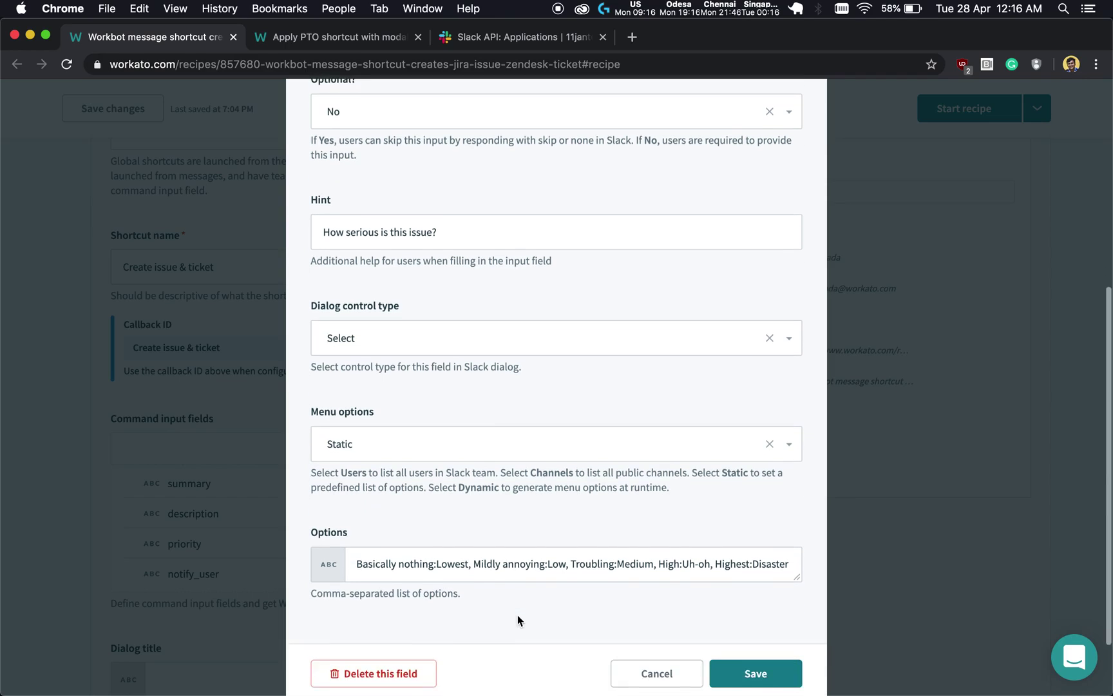
Set the priority field's menu options to Dynamic and view the dynamic menu recipe settings.
{"action": "left_click", "coordinate": [409, 454]}
{"action": "left_click", "coordinate": [438, 631]}
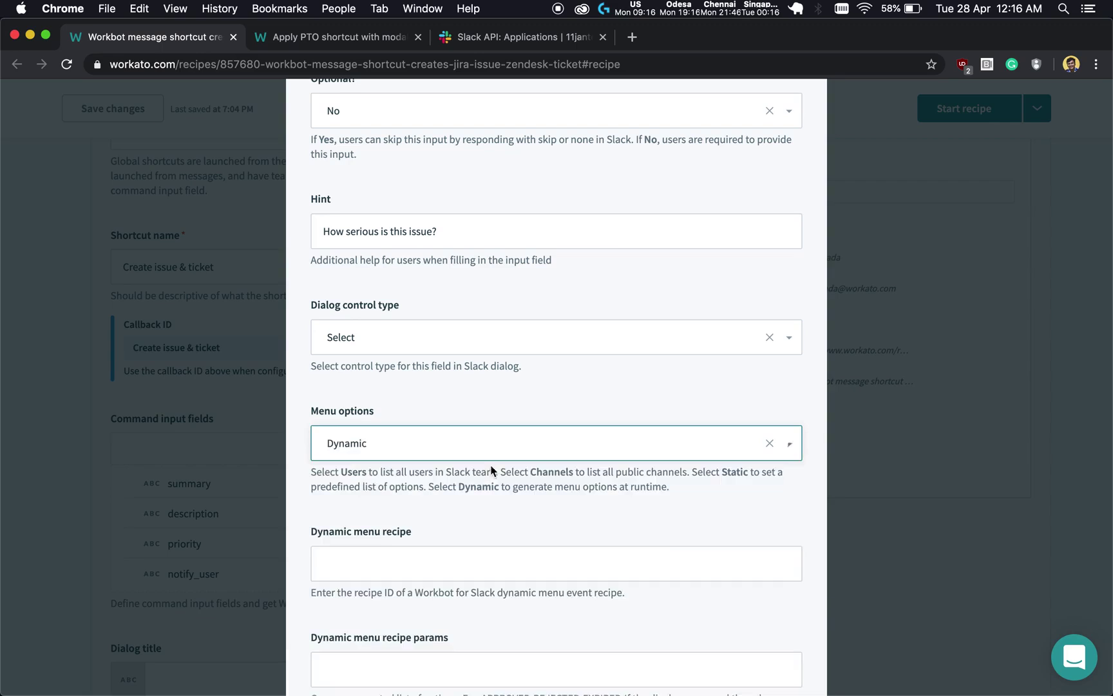
{"action": "scroll", "coordinate": [509, 386], "scroll_direction": "down", "scroll_amount": 3}
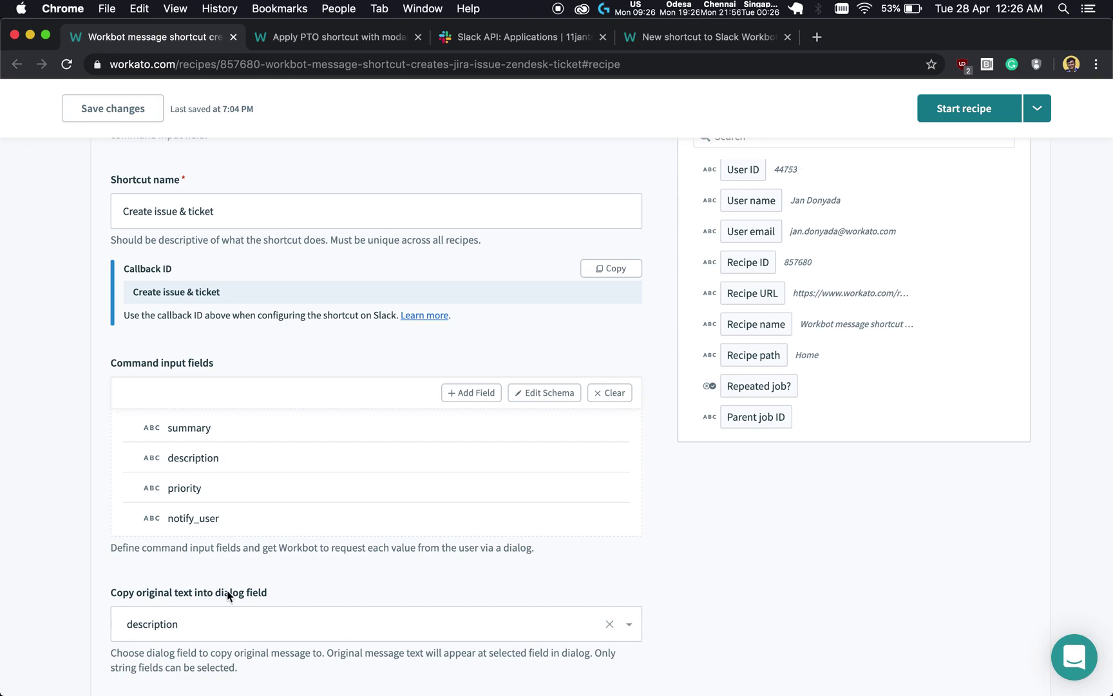
Select description as the dialog field that the original message text is copied into.
{"action": "scroll", "coordinate": [356, 587], "scroll_direction": "down", "scroll_amount": 2}
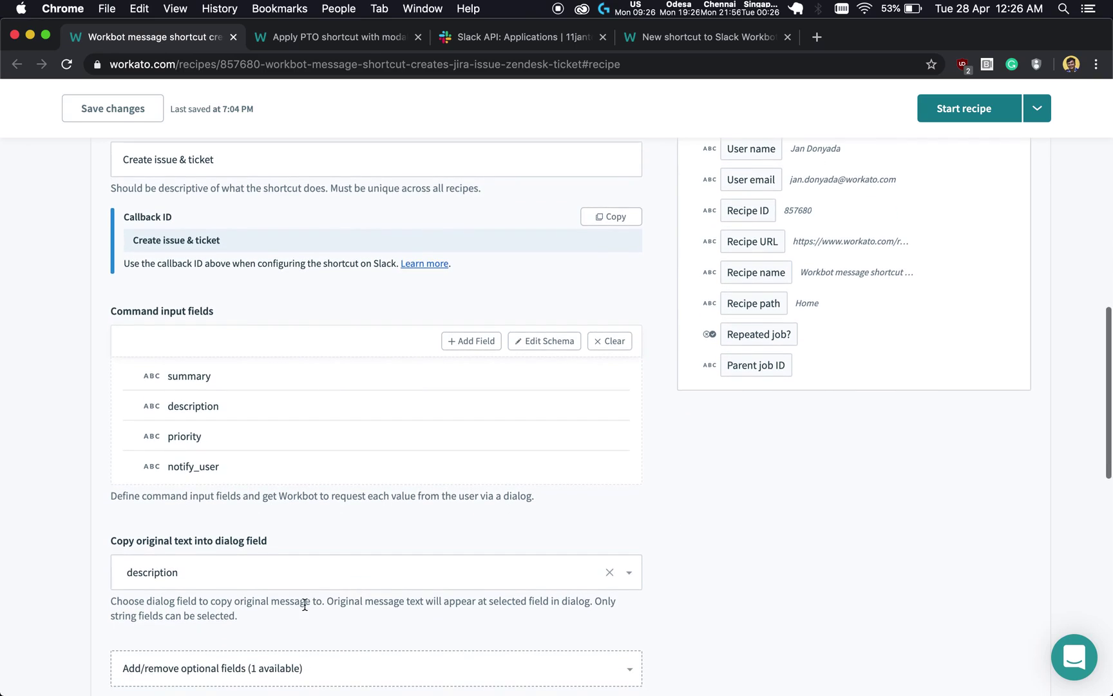
{"action": "left_click", "coordinate": [258, 569]}
{"action": "scroll", "coordinate": [268, 523], "scroll_direction": "down", "scroll_amount": 2}
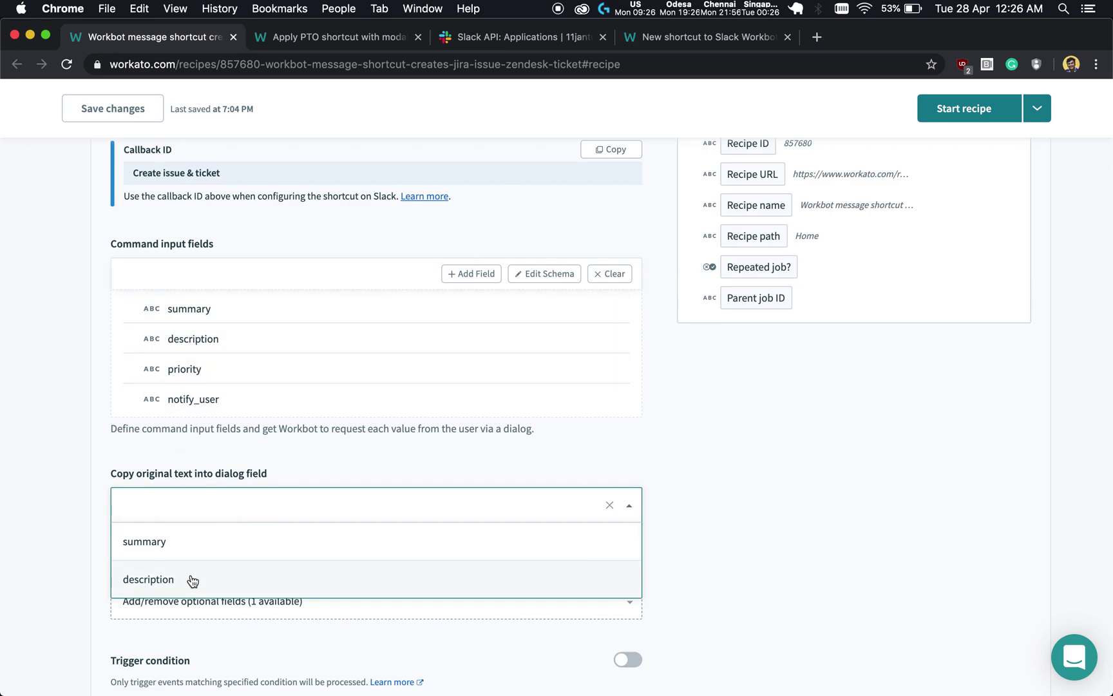
{"action": "left_click", "coordinate": [167, 579]}
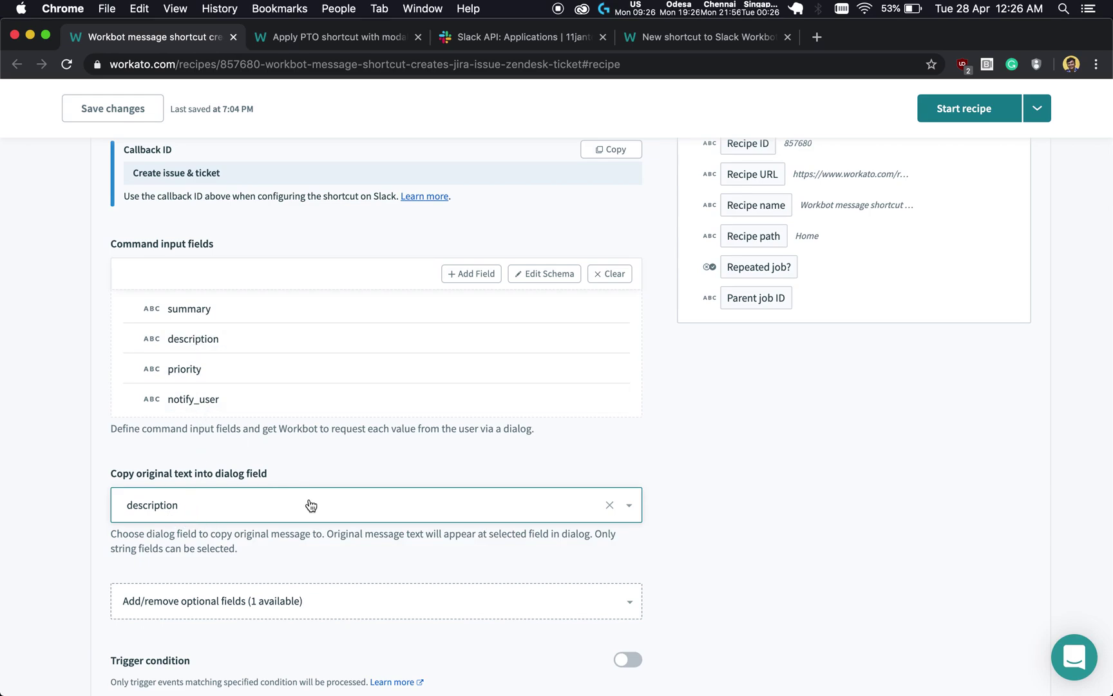
Switch to Slack and run OpsBot's Convert to ticket shortcut on the Boeing trigger errors message in #ops2.
{"action": "key", "text": "super+Tab"}
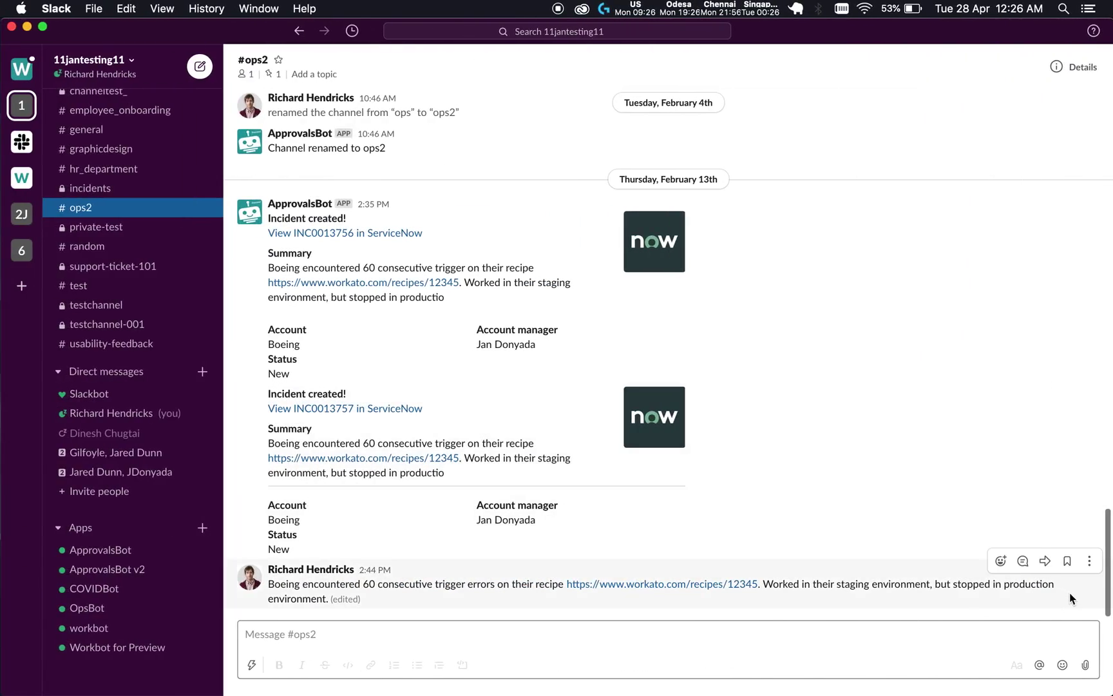
{"action": "left_click", "coordinate": [1089, 561]}
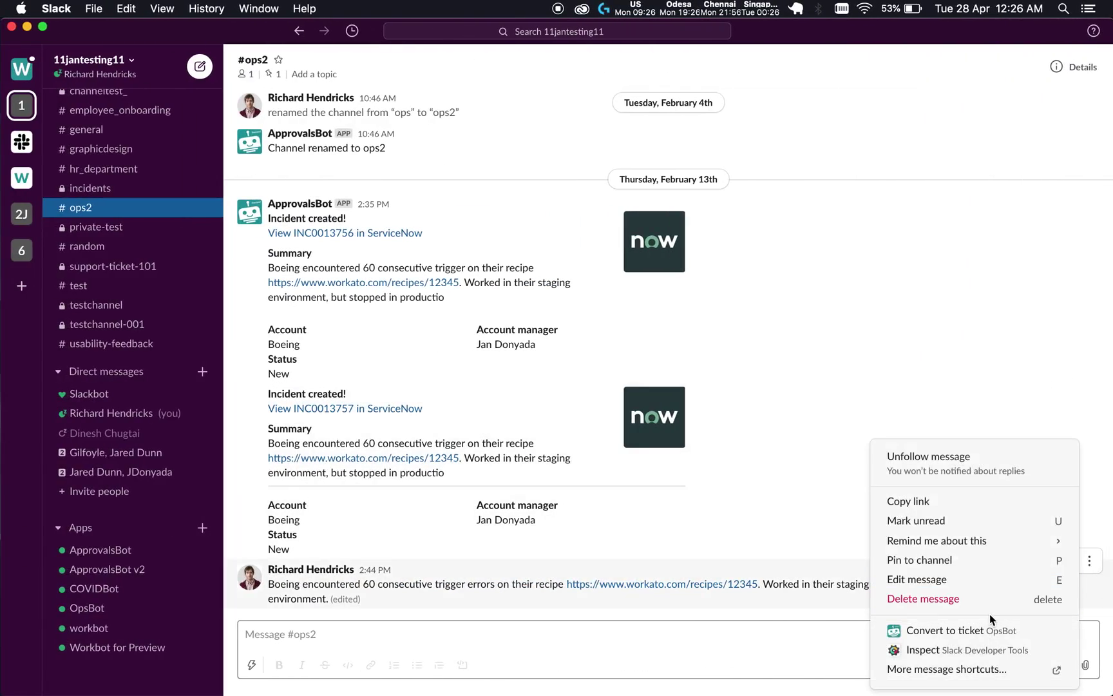
{"action": "left_click", "coordinate": [986, 631]}
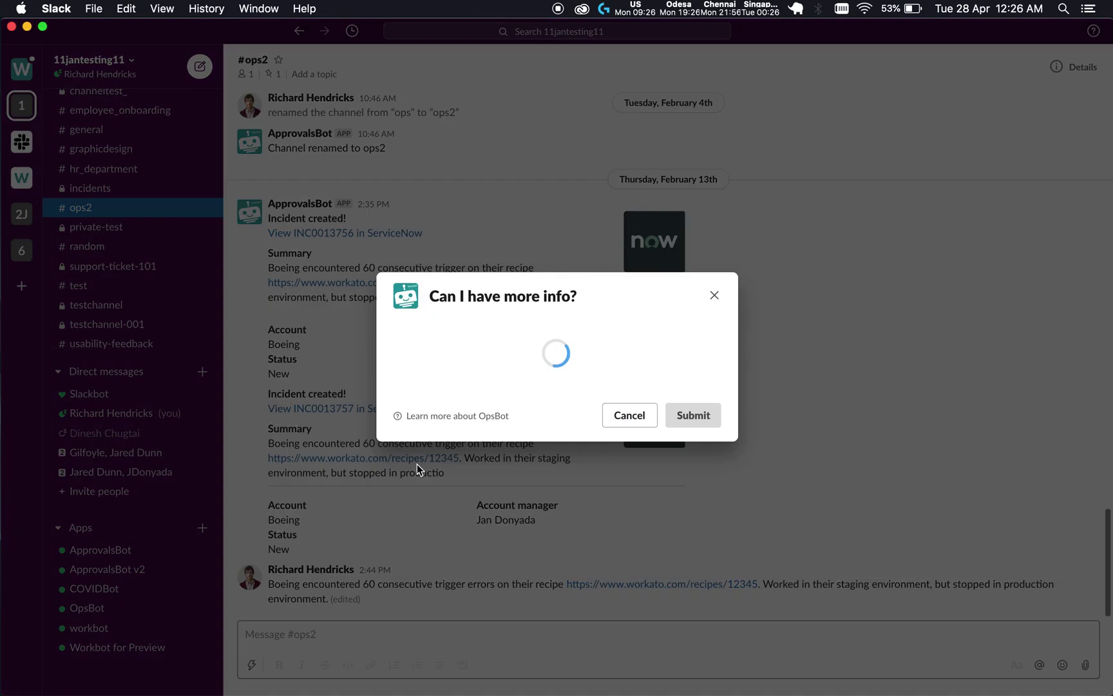
{"action": "left_click", "coordinate": [655, 324]}
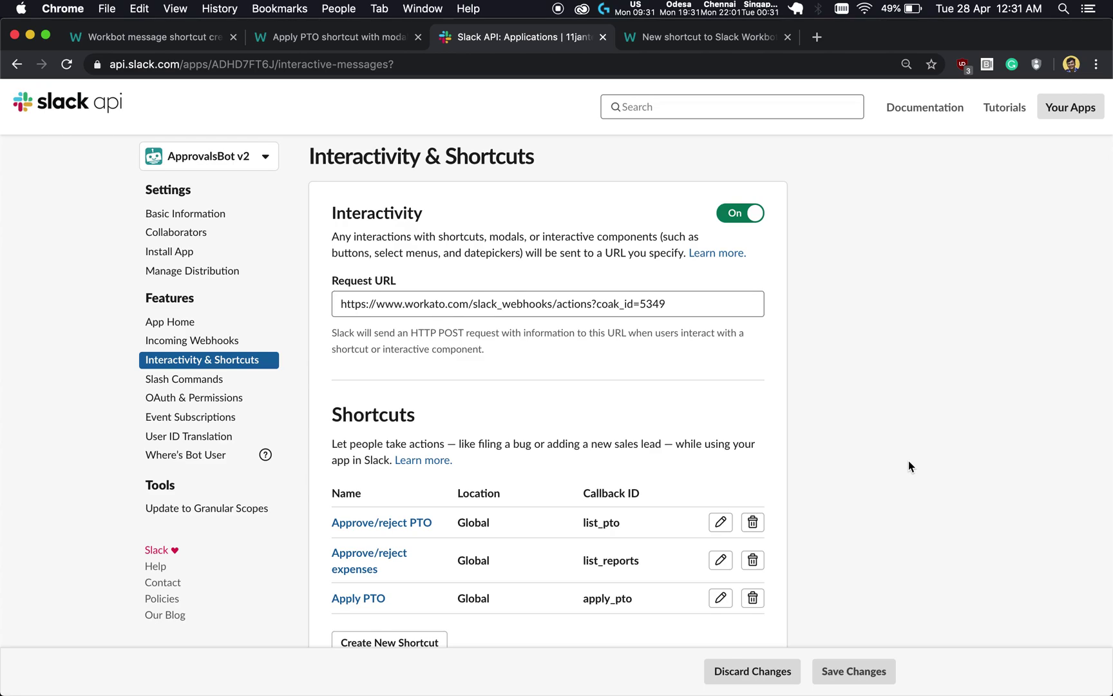
Open the new shortcut form for a Global shortcut in ApprovalsBot v2, examine the Callback ID field, and cancel the creation.
{"action": "scroll", "coordinate": [841, 491], "scroll_direction": "down", "scroll_amount": 2}
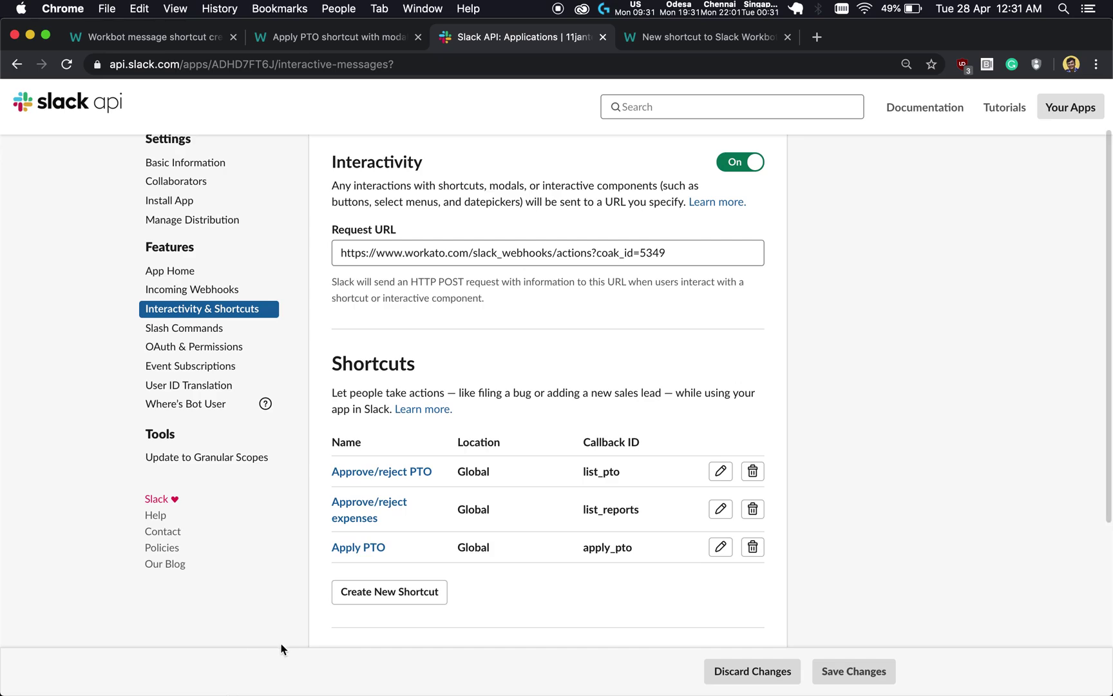
{"action": "left_click", "coordinate": [385, 593]}
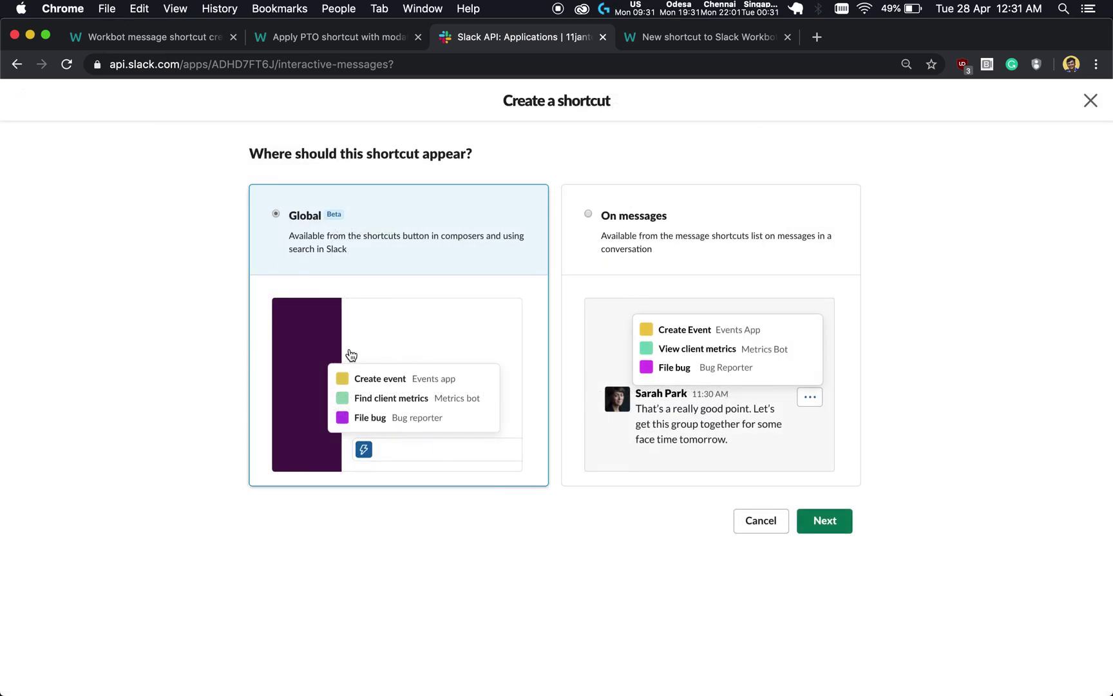
{"action": "left_click", "coordinate": [837, 523]}
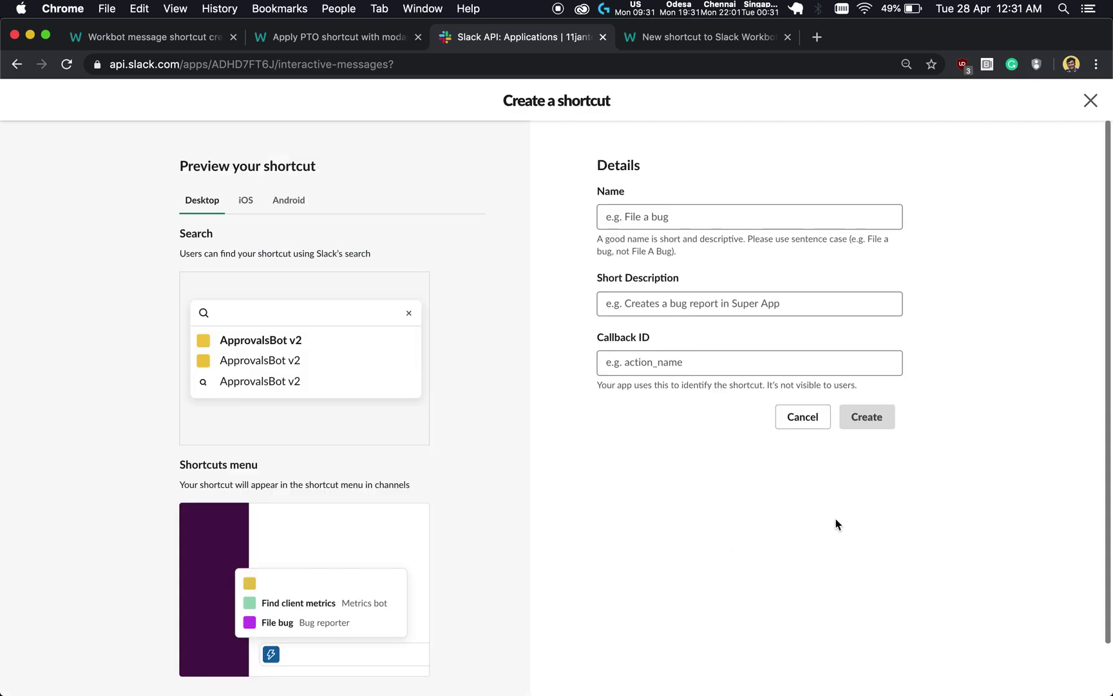
{"action": "left_click", "coordinate": [678, 361]}
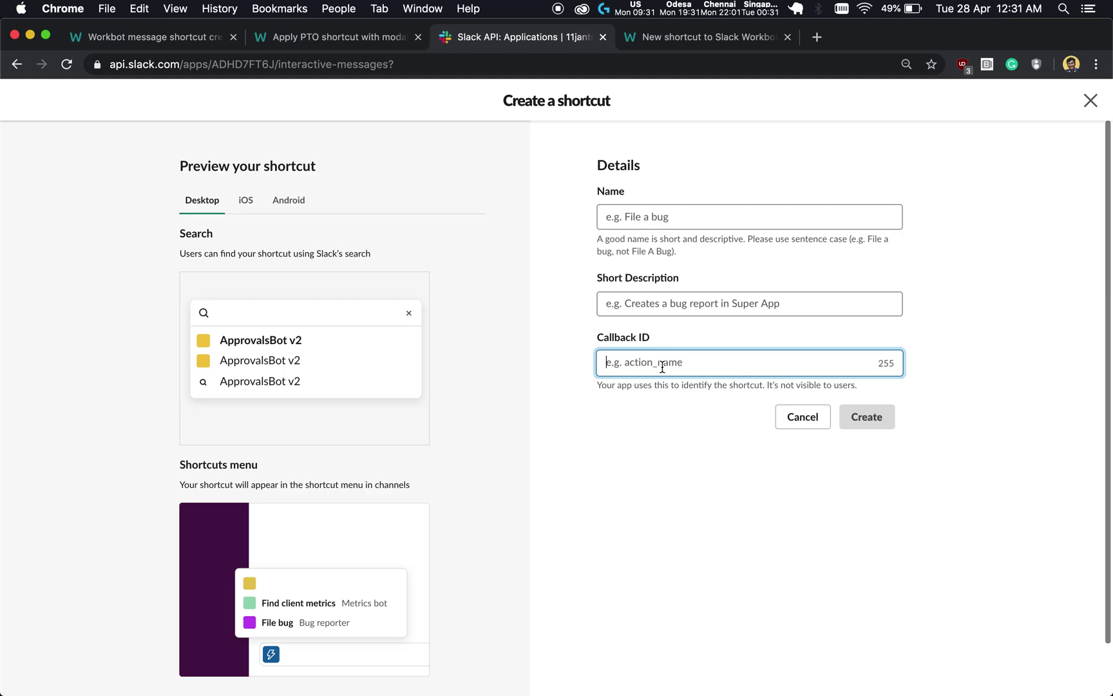
{"action": "left_click", "coordinate": [796, 424]}
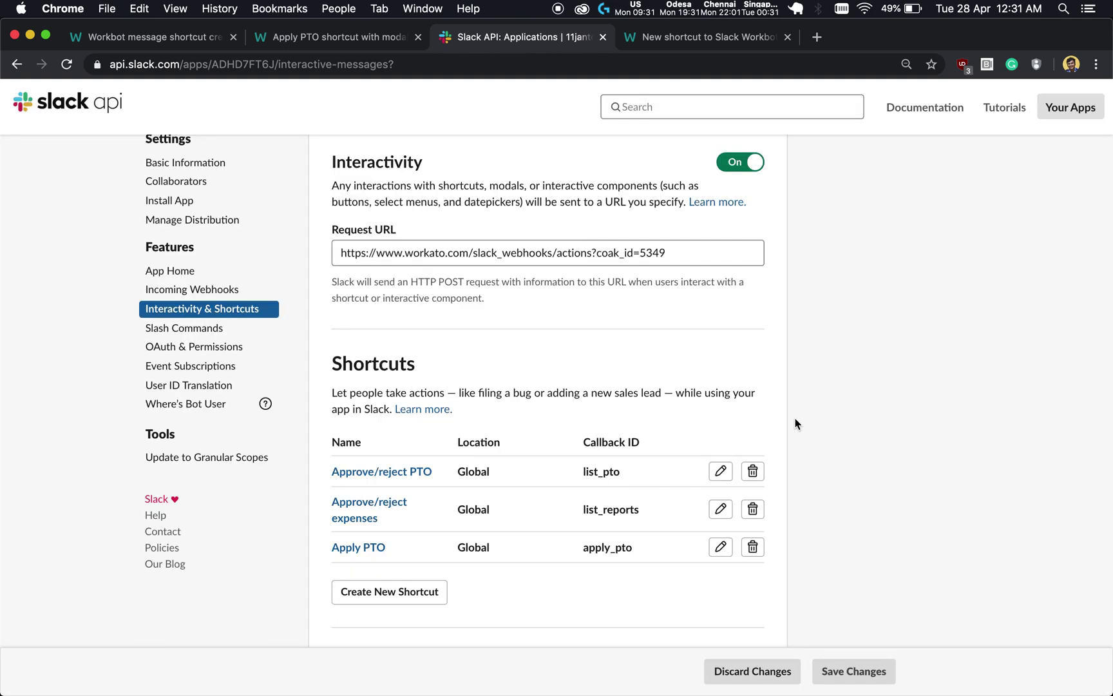
Open the Apply PTO shortcut's details and compare its Callback ID with the one in the Apply PTO recipe in Workato.
{"action": "left_click", "coordinate": [721, 546]}
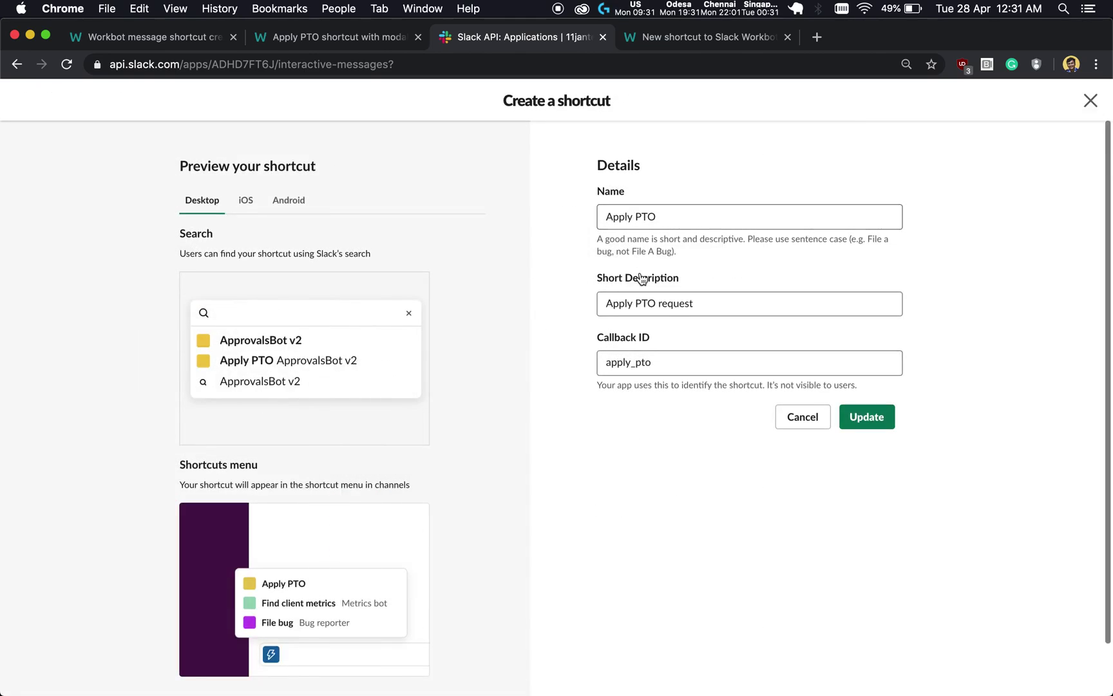
{"action": "left_click", "coordinate": [667, 365]}
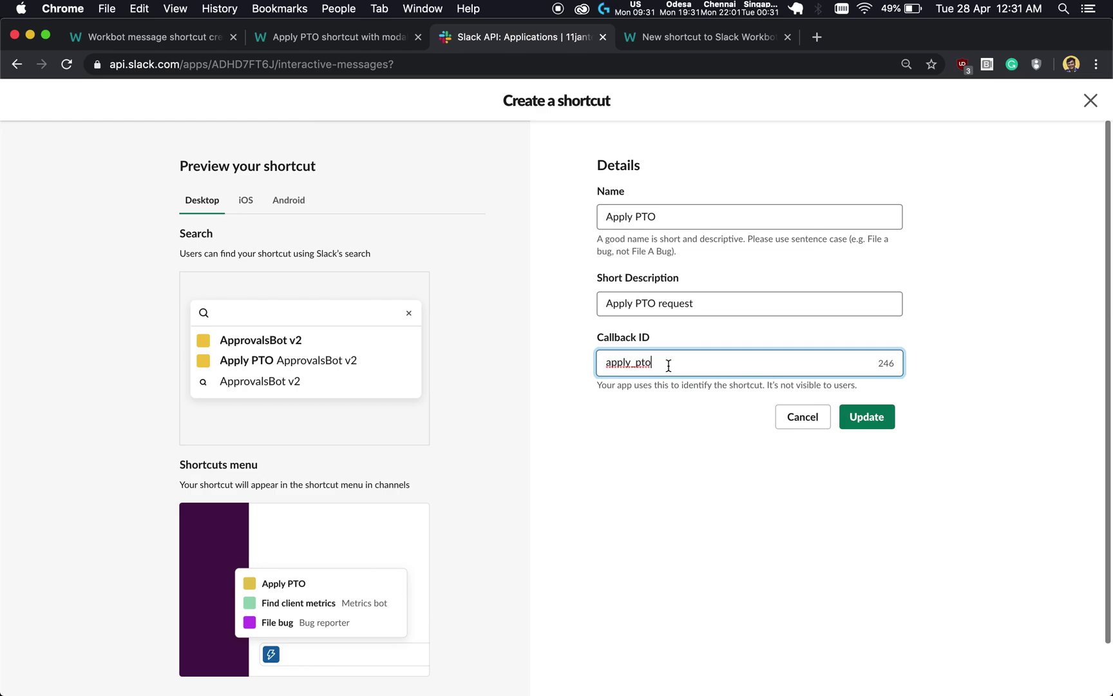
{"action": "left_click_drag", "start_coordinate": [668, 365], "coordinate": [575, 359]}
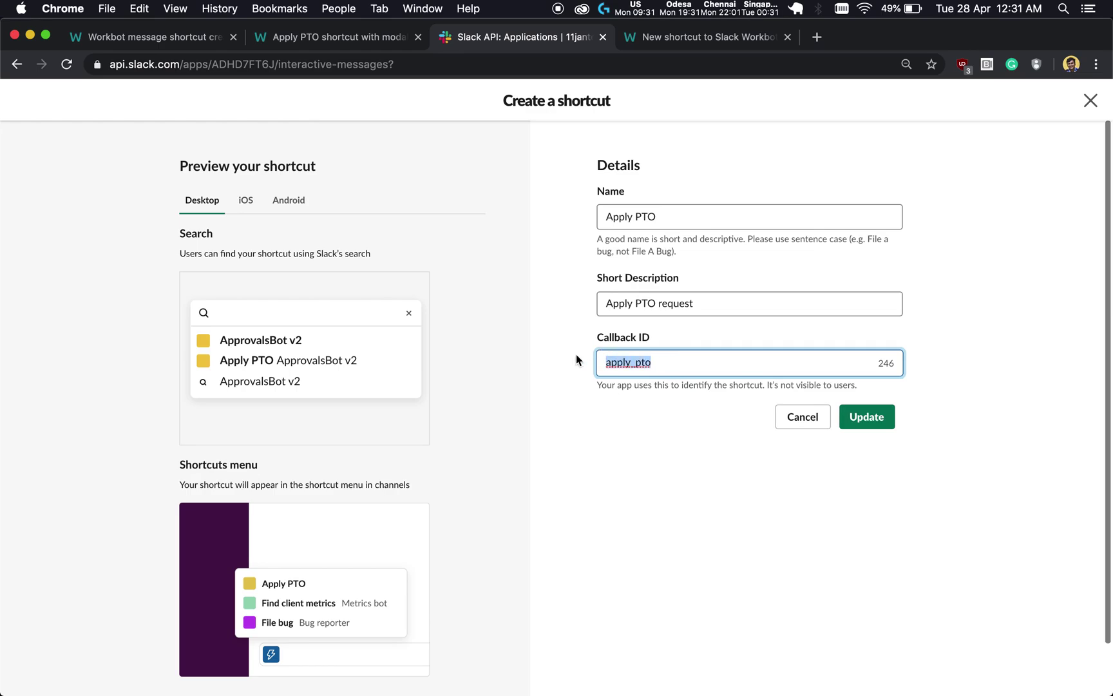
{"action": "left_click", "coordinate": [356, 40]}
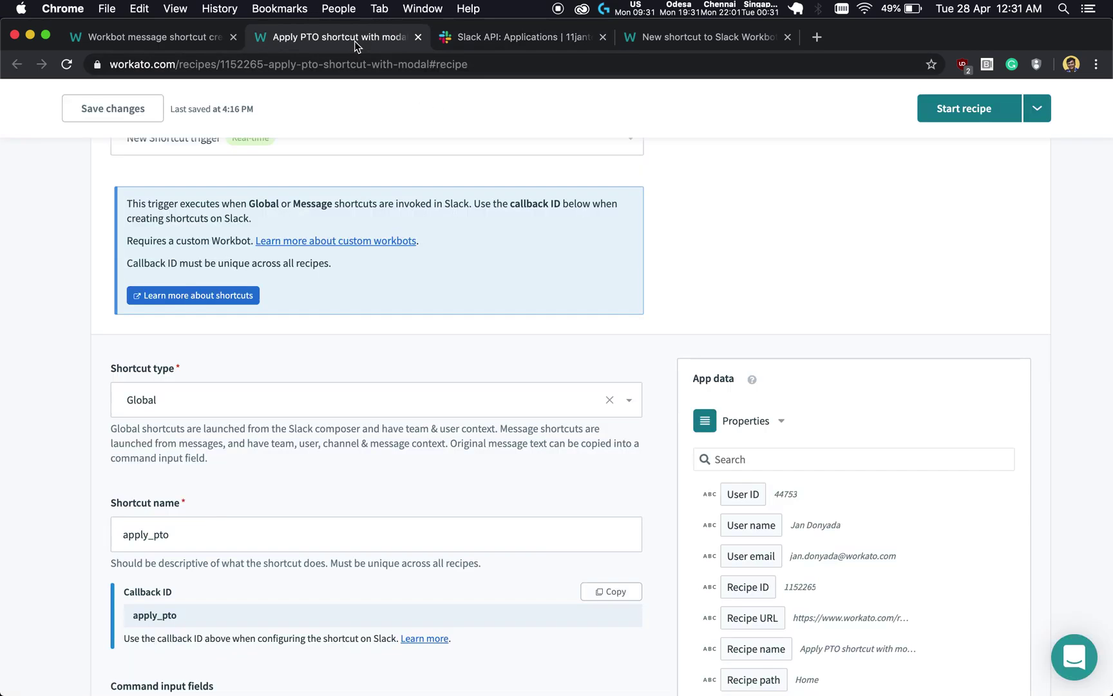